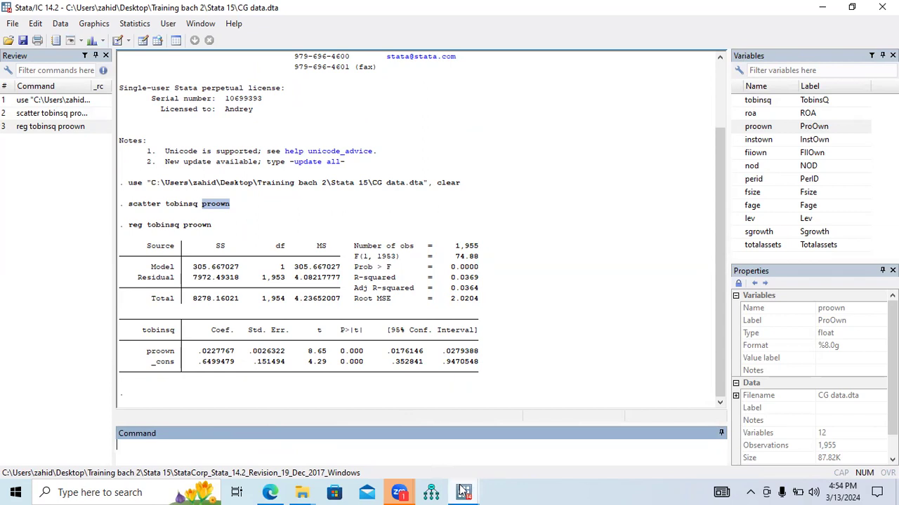
# Switch to the PDF guide in Edge and highlight the line "Acprplot IV1, lowess" in yellow.
pyautogui.click(272, 492)
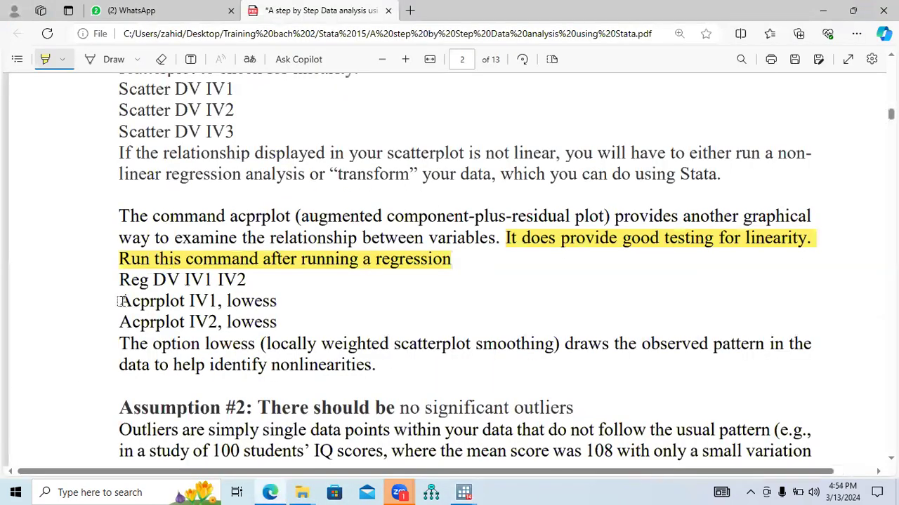
pyautogui.moveTo(119, 301); pyautogui.dragTo(272, 304)
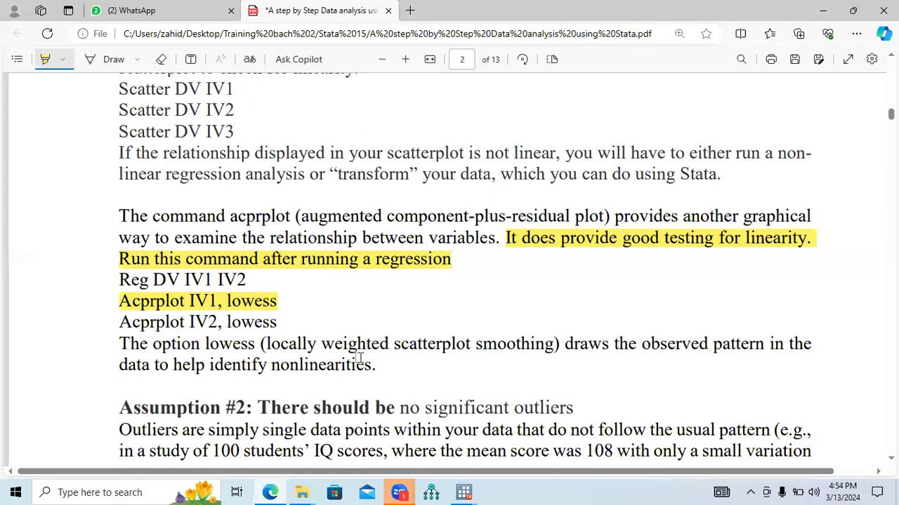
# Switch to Stata and draw the augmented component-plus-residual plot by running acprplot proown, lowess.
pyautogui.click(463, 492)
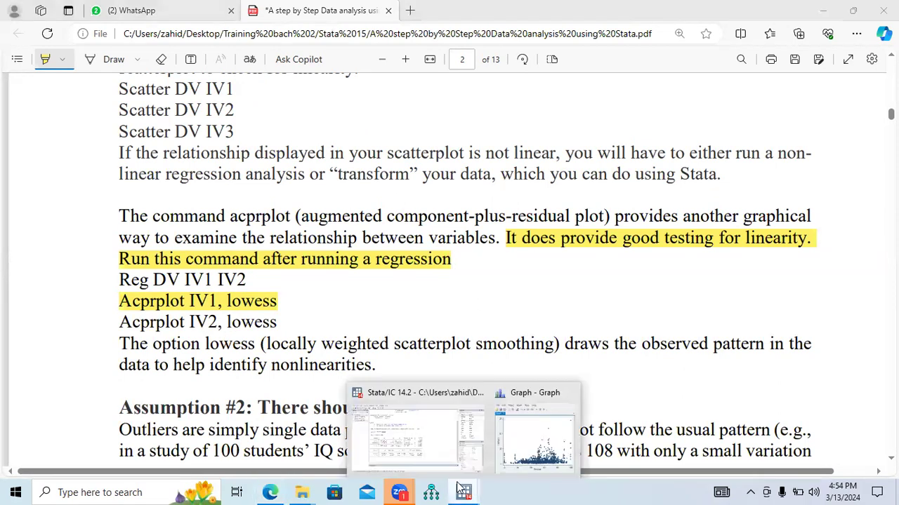
pyautogui.click(421, 444)
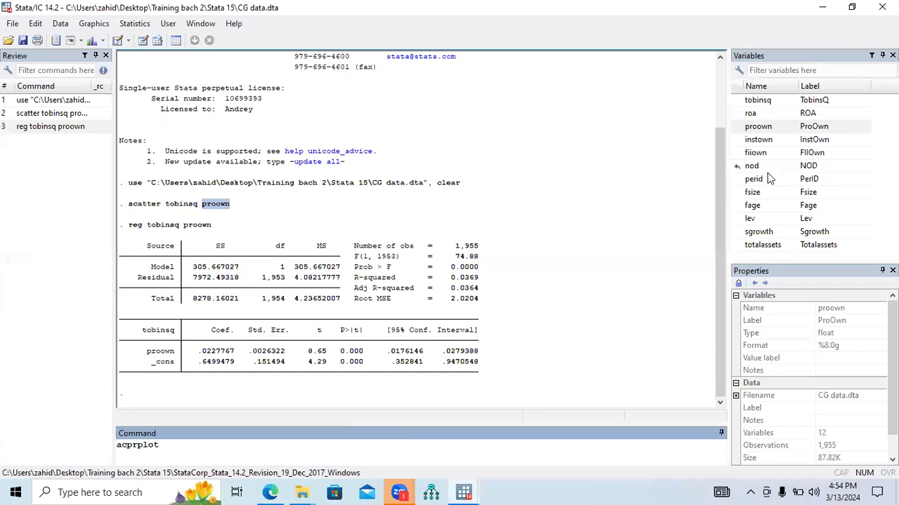
pyautogui.moveTo(738, 129)
pyautogui.click(738, 129)
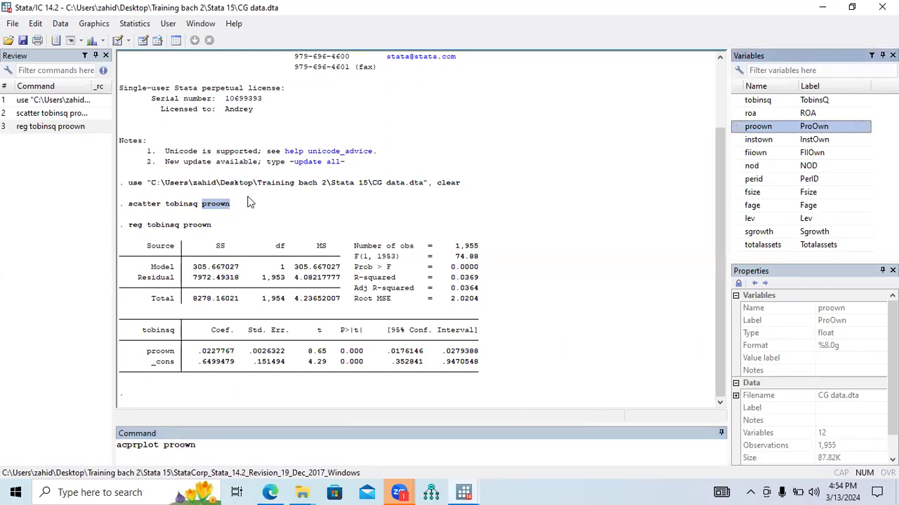
pyautogui.click(208, 445)
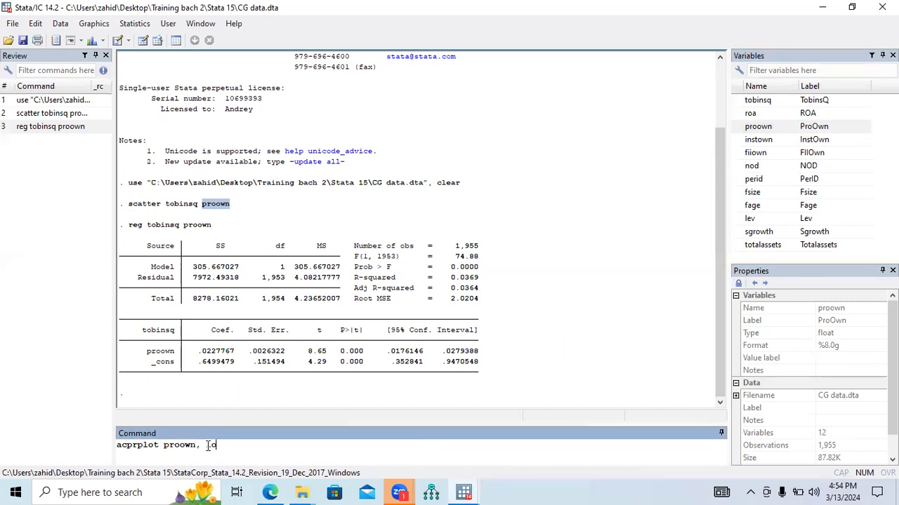
pyautogui.click(263, 492)
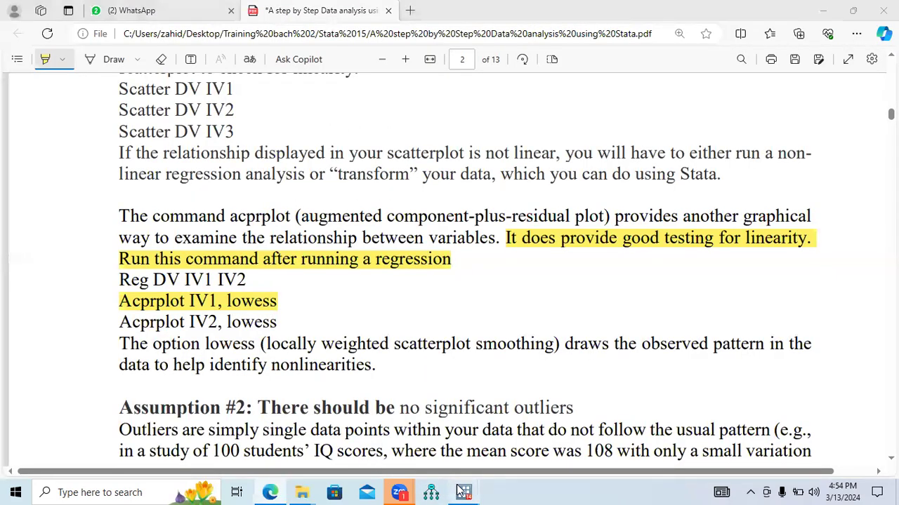
pyautogui.moveTo(463, 492)
pyautogui.click(409, 448)
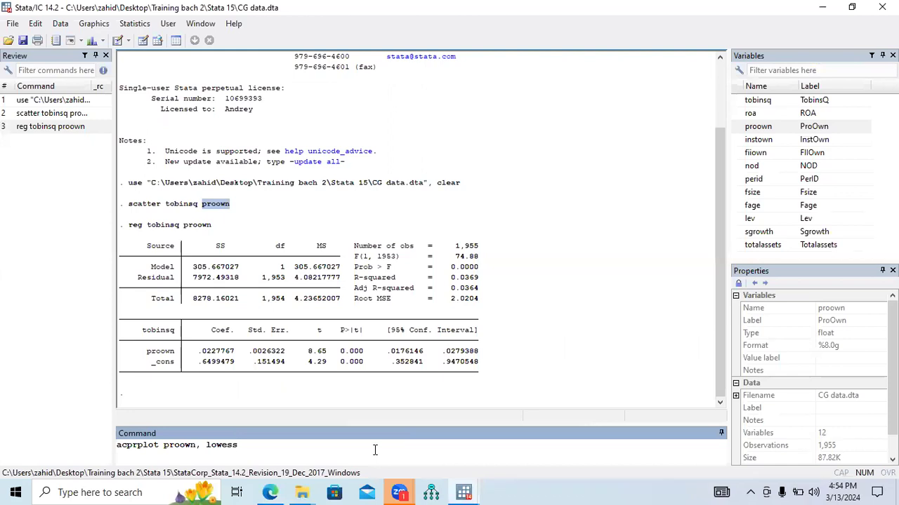
pyautogui.press('Return')
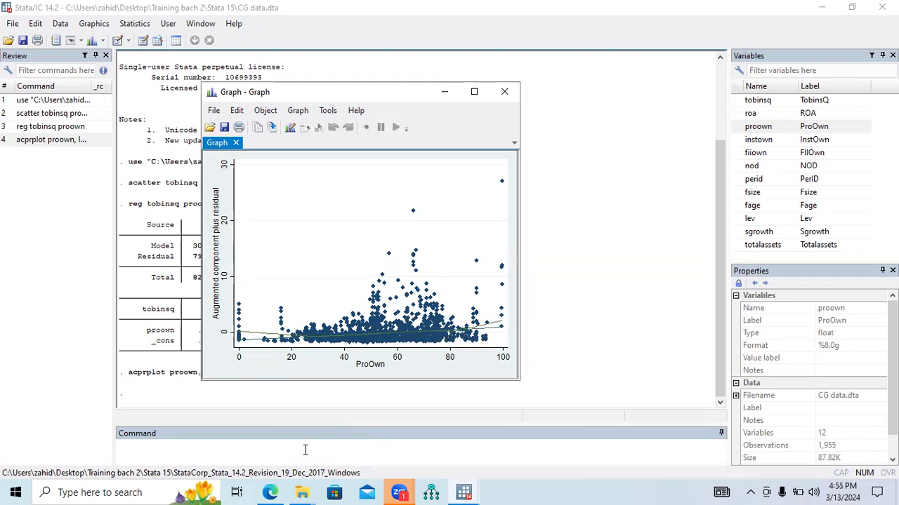
# Switch to the PDF guide in Edge and highlight "observed pattern in the data to help identify nonlinearities.".
pyautogui.click(270, 492)
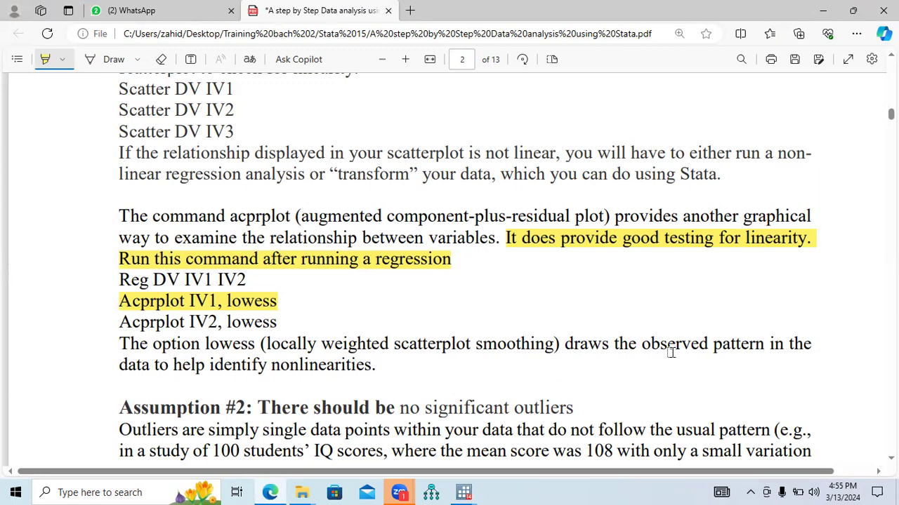
pyautogui.moveTo(641, 344)
pyautogui.mouseDown()
pyautogui.moveTo(760, 345)
pyautogui.moveTo(279, 366)
pyautogui.moveTo(365, 366)
pyautogui.mouseUp()
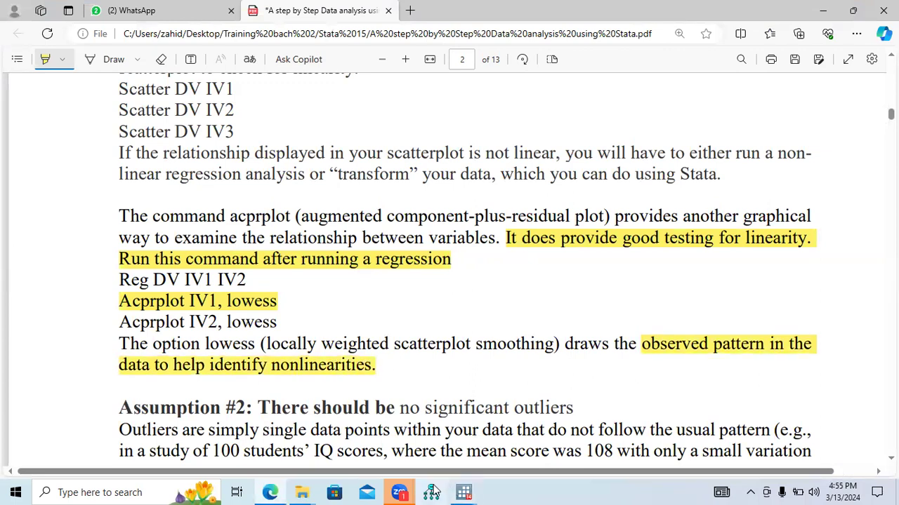
# Switch to Stata's graph window and maximize it to examine the ProOwn residual plot and its smoothed line.
pyautogui.moveTo(399, 492)
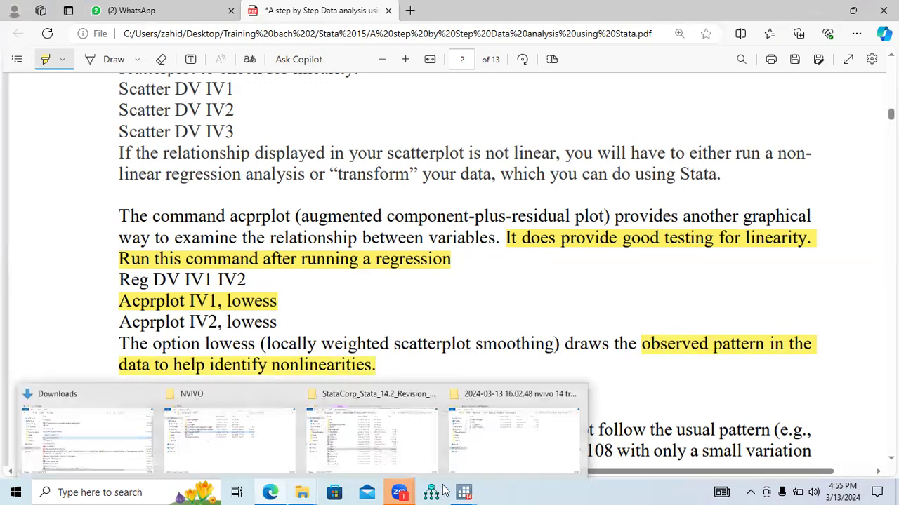
pyautogui.moveTo(464, 491)
pyautogui.click(523, 447)
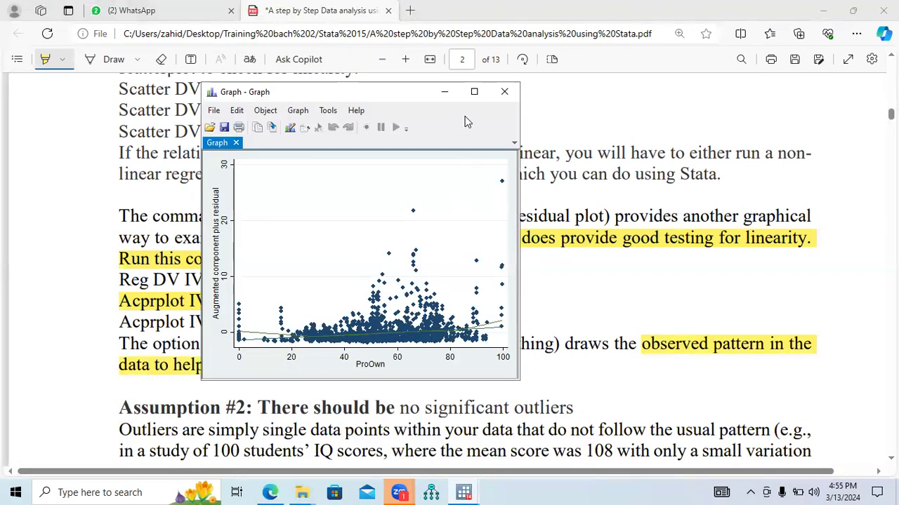
pyautogui.click(475, 93)
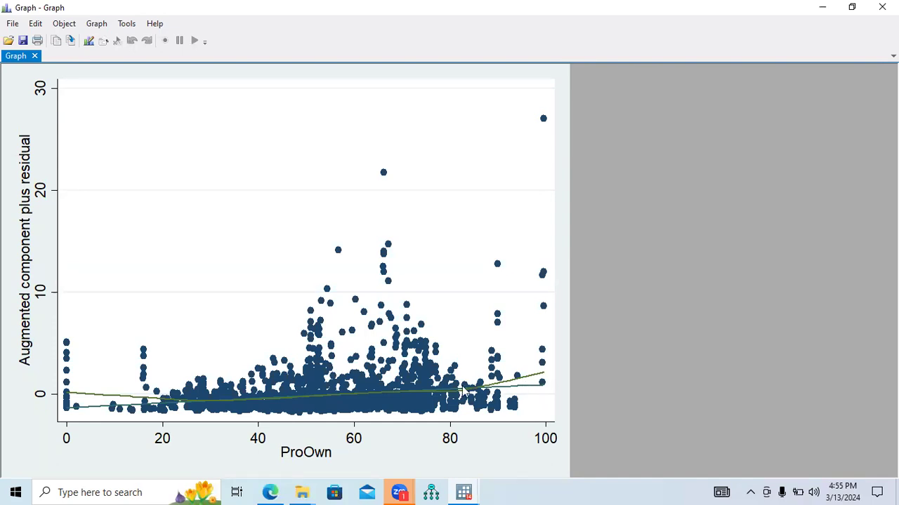
# In the main Stata window, enter the command reg tobinsq proown instown fiiown nod perid fsize fage lev sgrowth totalassets.
pyautogui.moveTo(463, 488)
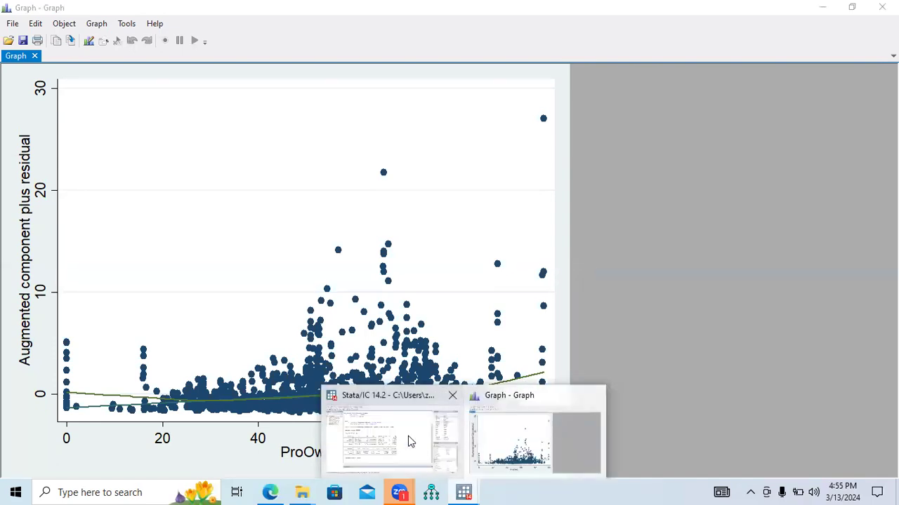
pyautogui.click(410, 439)
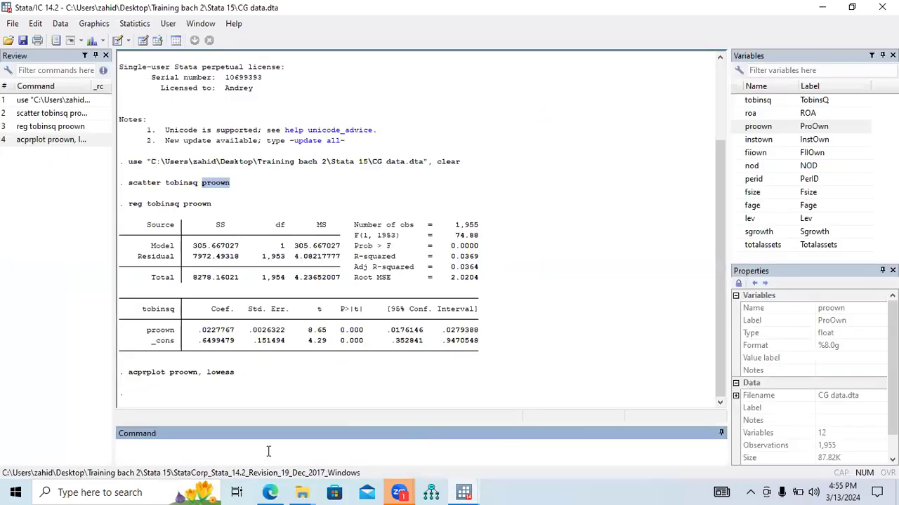
pyautogui.write('reg')
pyautogui.click(737, 103)
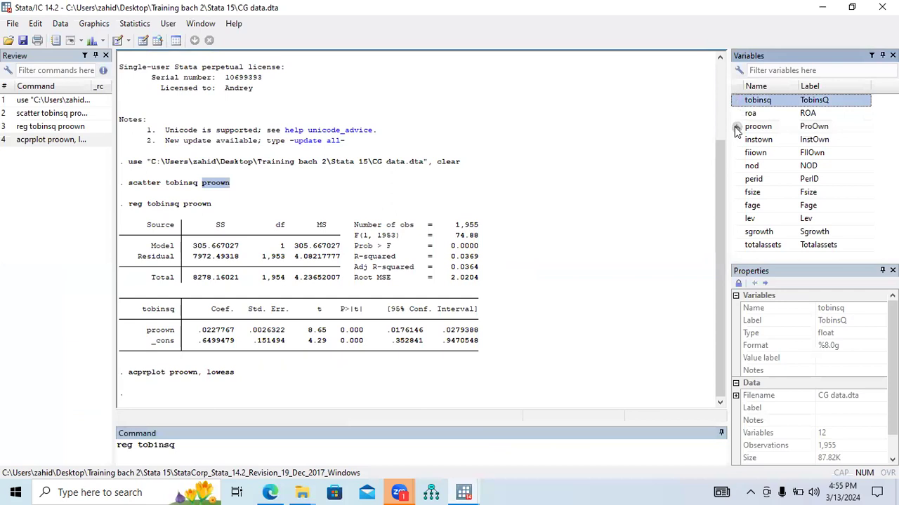
pyautogui.click(737, 126)
pyautogui.click(737, 140)
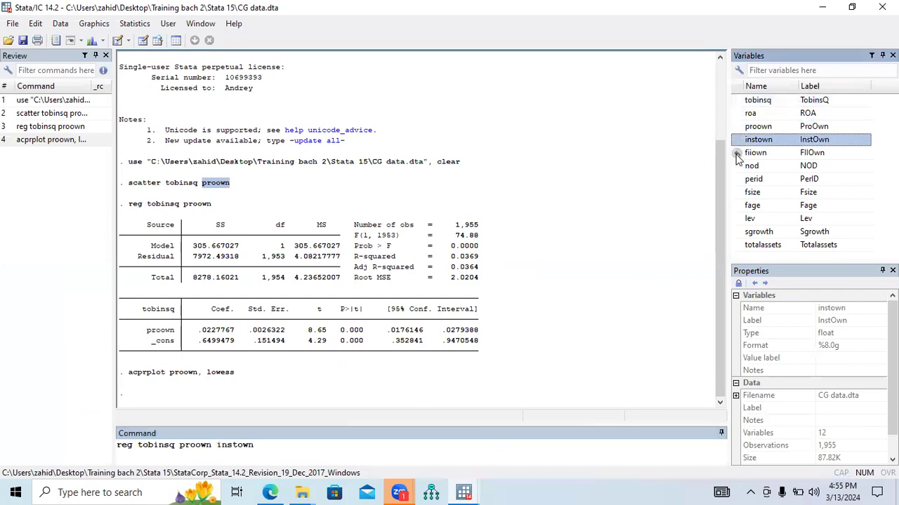
pyautogui.click(737, 152)
pyautogui.click(737, 166)
pyautogui.click(737, 179)
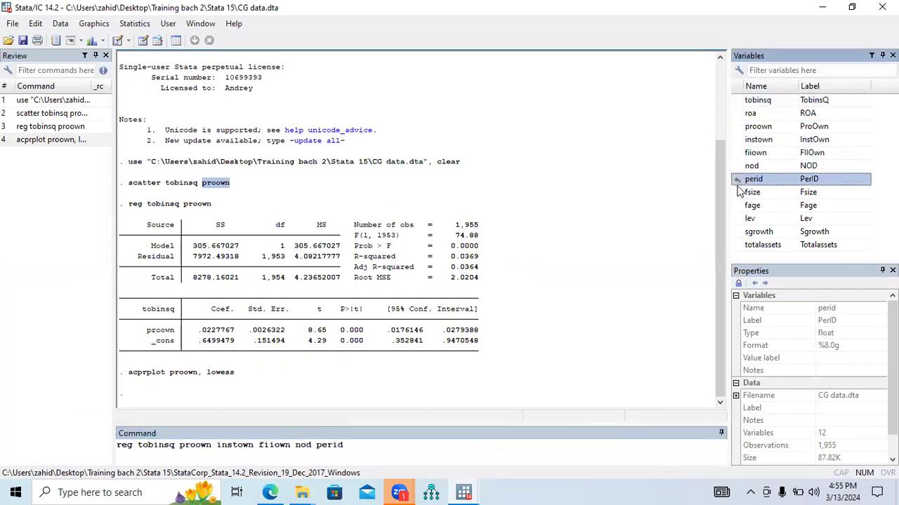
pyautogui.click(737, 193)
pyautogui.click(737, 205)
pyautogui.click(737, 218)
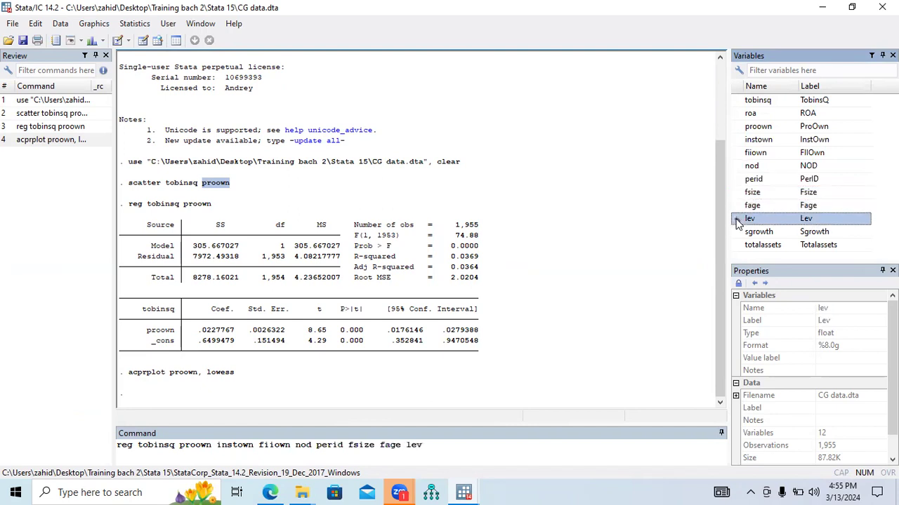
pyautogui.click(737, 232)
pyautogui.click(737, 245)
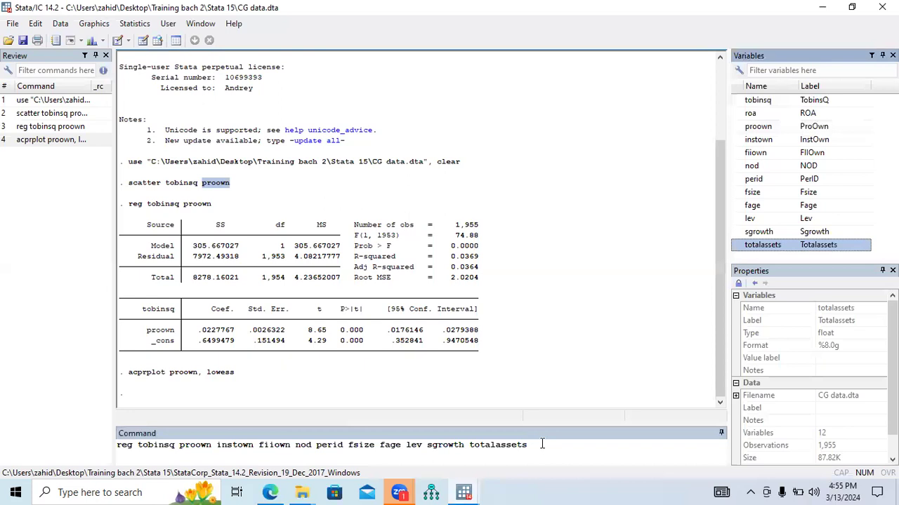
# Check the independent variables and the dependent variable tobinsq in the entered regression command and run it.
pyautogui.moveTo(539, 444); pyautogui.dragTo(193, 450)
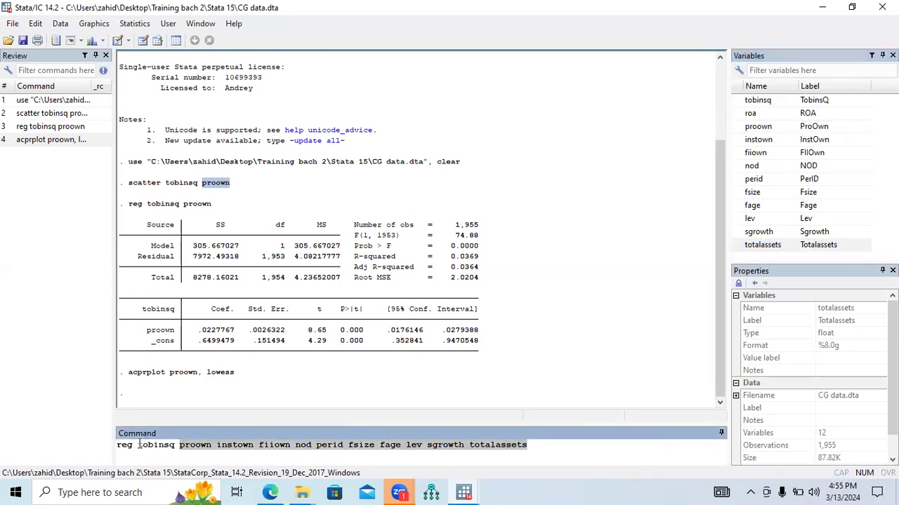
pyautogui.moveTo(138, 444); pyautogui.dragTo(176, 447)
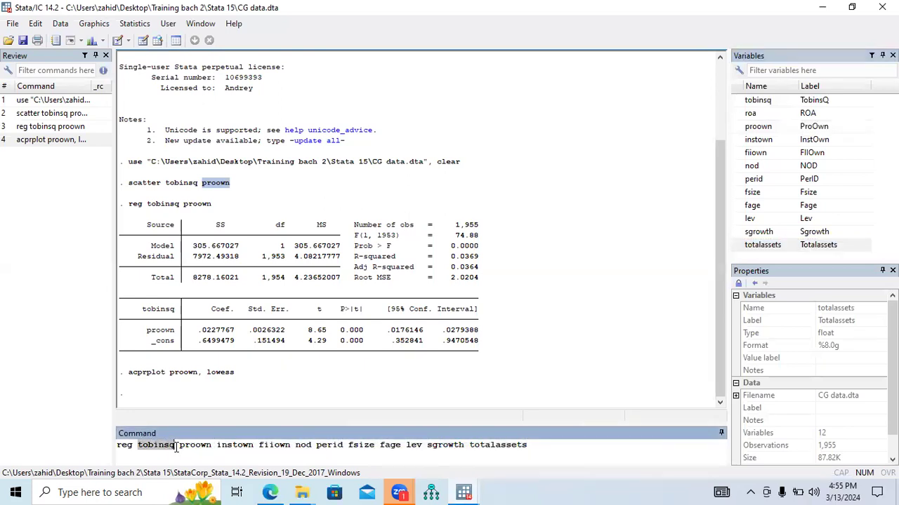
pyautogui.click(547, 450)
pyautogui.press('Return')
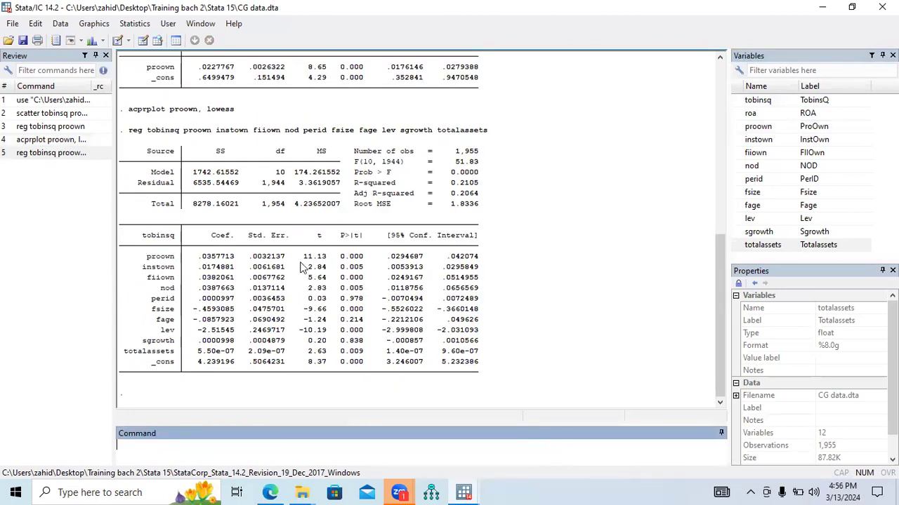
# Reuse the earlier acprplot command with instown in place of proown, and run acprplot instown , lowess.
pyautogui.moveTo(128, 131); pyautogui.dragTo(477, 134)
pyautogui.moveTo(240, 113); pyautogui.dragTo(129, 115)
pyautogui.hotkey('ctrl', 'c')
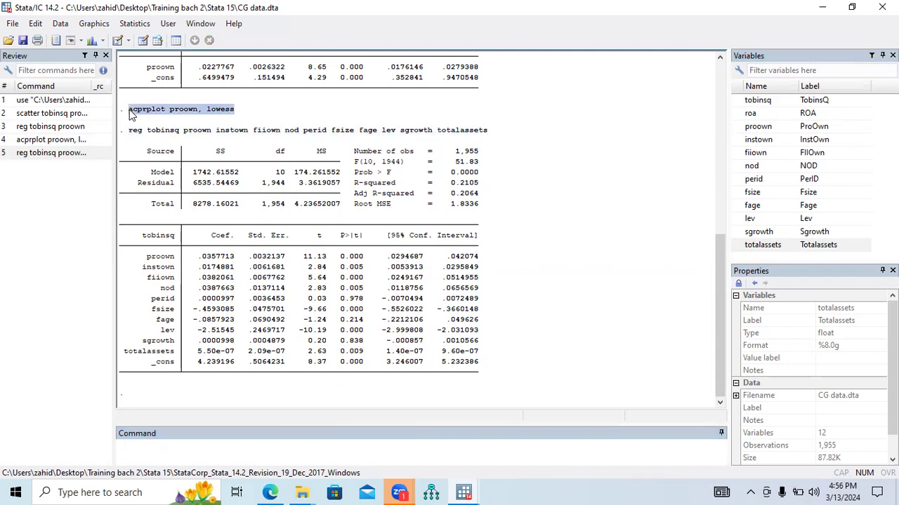
pyautogui.click(191, 447)
pyautogui.hotkey('ctrl', 'v')
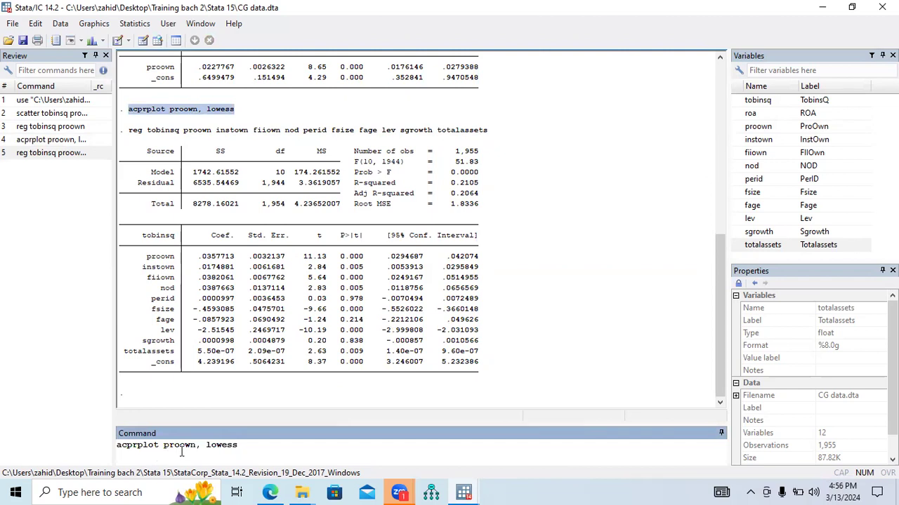
pyautogui.press('BackSpace')
pyautogui.press('BackSpace')
pyautogui.press('BackSpace')
pyautogui.press('BackSpace')
pyautogui.press('BackSpace')
pyautogui.press('BackSpace')
pyautogui.click(737, 142)
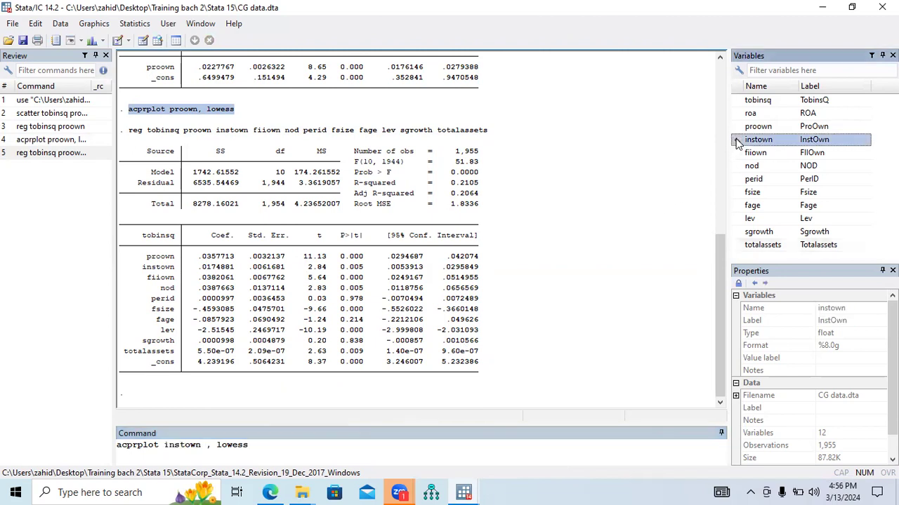
pyautogui.click(267, 444)
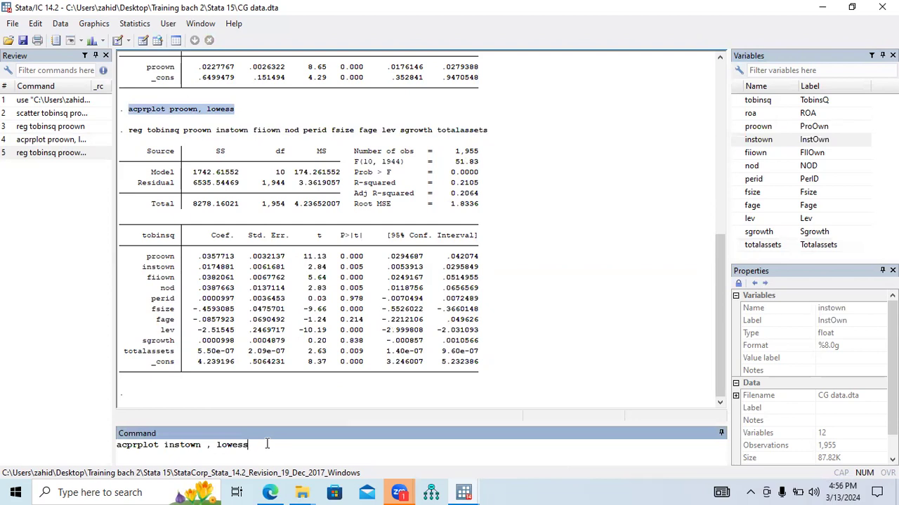
pyautogui.press('Return')
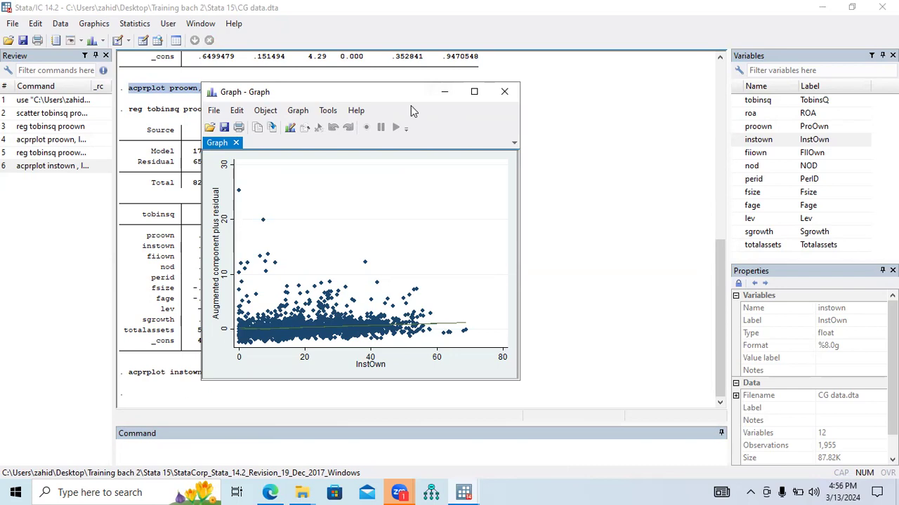
# Move the graph window aside and examine the p-values in the regression table, including the t and p-values for perid.
pyautogui.moveTo(411, 105); pyautogui.dragTo(717, 99)
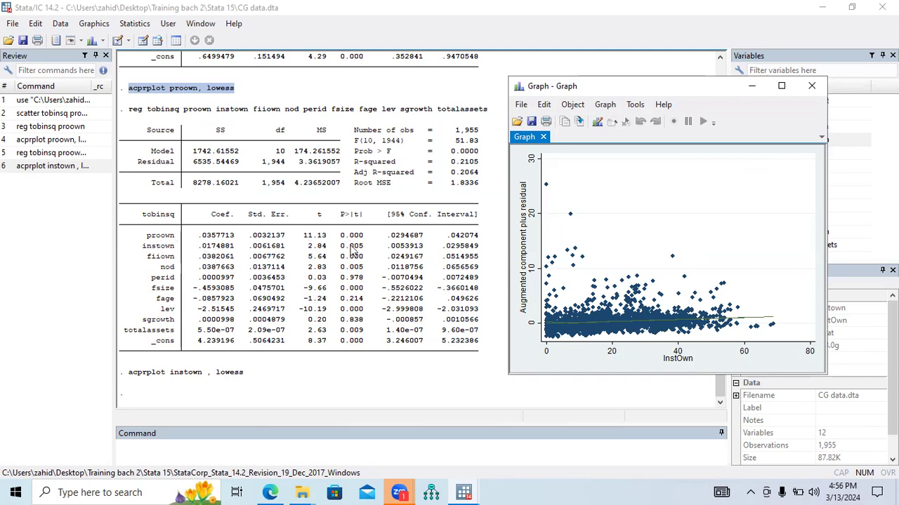
pyautogui.moveTo(350, 236); pyautogui.dragTo(366, 263)
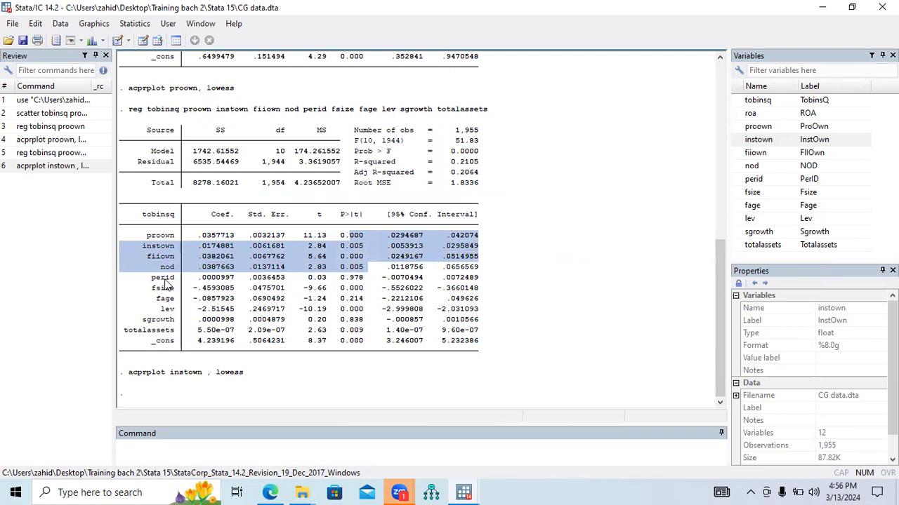
pyautogui.moveTo(149, 281); pyautogui.dragTo(176, 281)
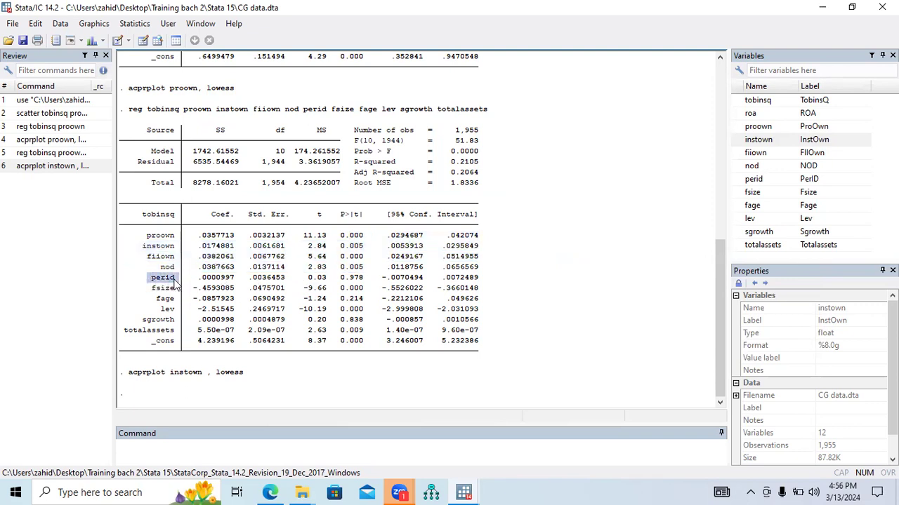
pyautogui.moveTo(309, 280); pyautogui.dragTo(353, 290)
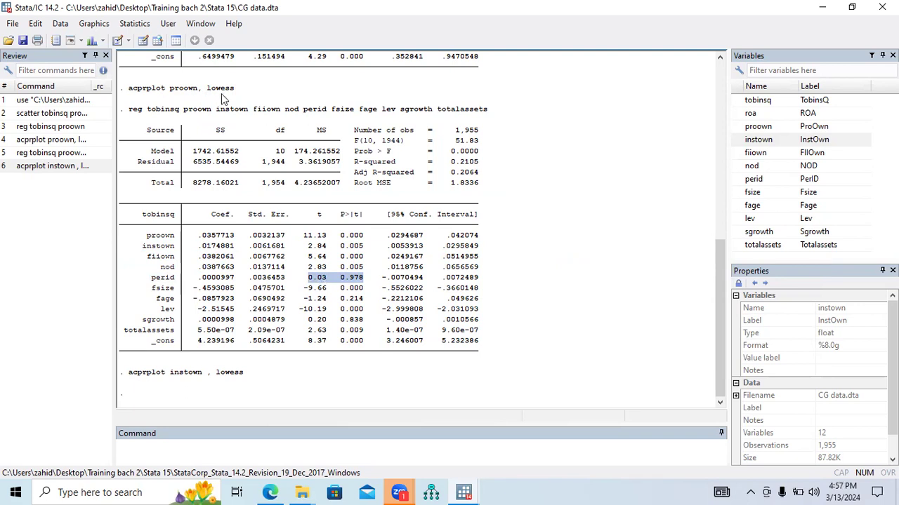
# Reuse the acprplot command with perid in place of instown, and run acprplot perid, lowess.
pyautogui.moveTo(238, 374); pyautogui.dragTo(128, 372)
pyautogui.hotkey('ctrl', 'c')
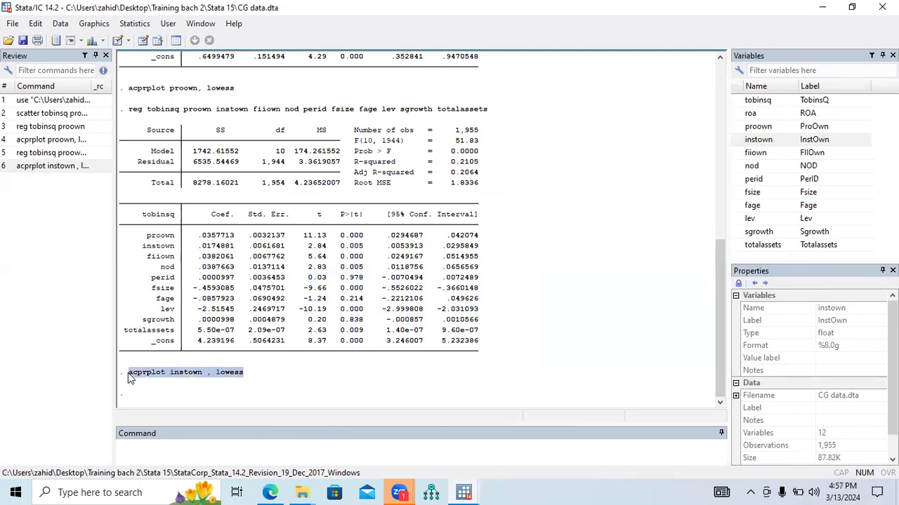
pyautogui.click(171, 450)
pyautogui.hotkey('ctrl', 'v')
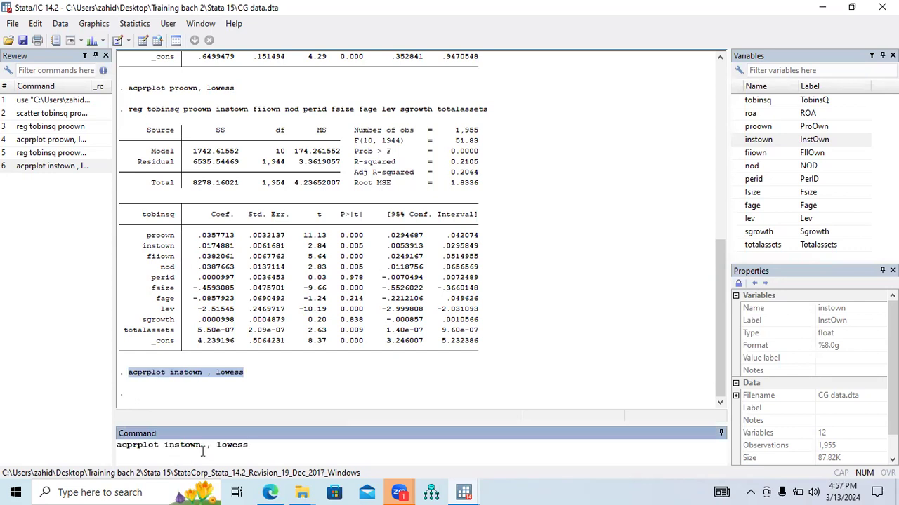
pyautogui.press('BackSpace')
pyautogui.press('BackSpace')
pyautogui.press('BackSpace')
pyautogui.press('BackSpace')
pyautogui.press('BackSpace')
pyautogui.press('BackSpace')
pyautogui.press('BackSpace')
pyautogui.moveTo(151, 280); pyautogui.dragTo(477, 280)
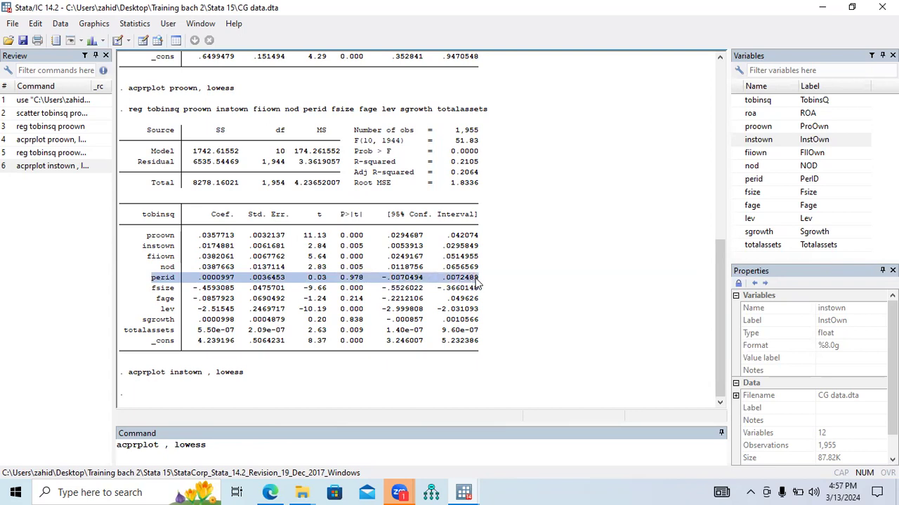
pyautogui.click(739, 181)
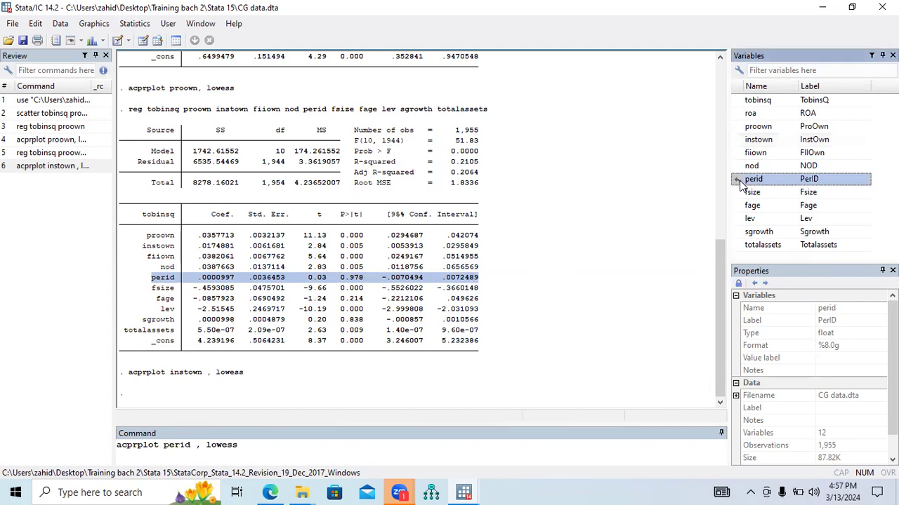
pyautogui.click(198, 447)
pyautogui.press('BackSpace')
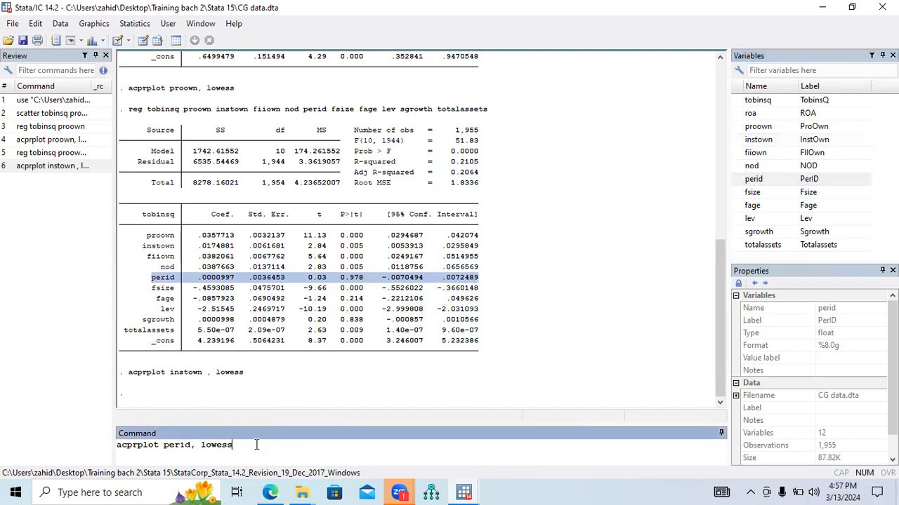
pyautogui.press('Return')
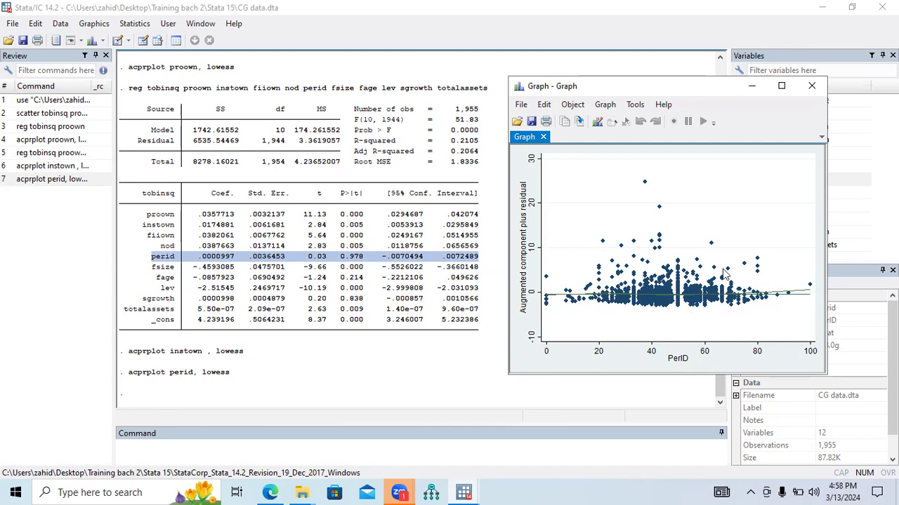
# Close the perid graph and examine the t and p-values for sgrowth in the regression table.
pyautogui.click(811, 87)
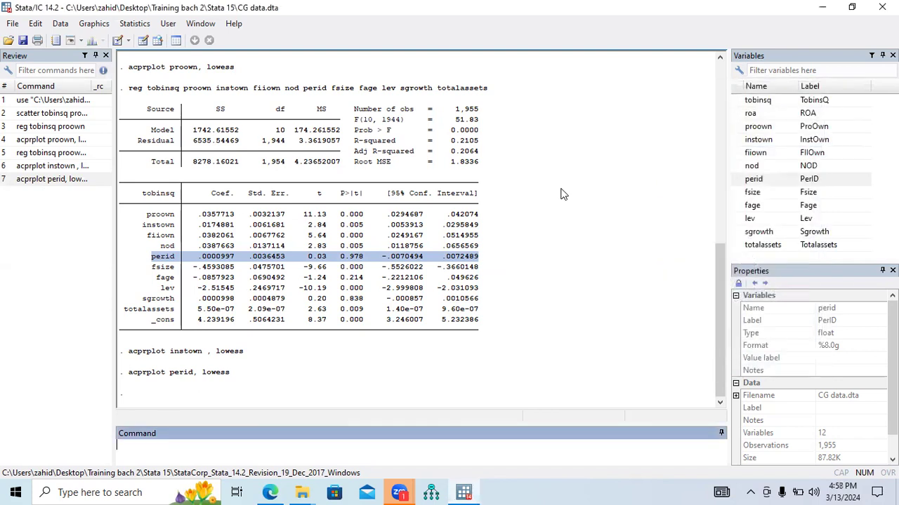
pyautogui.moveTo(143, 298); pyautogui.dragTo(214, 304)
pyautogui.moveTo(302, 299); pyautogui.dragTo(366, 301)
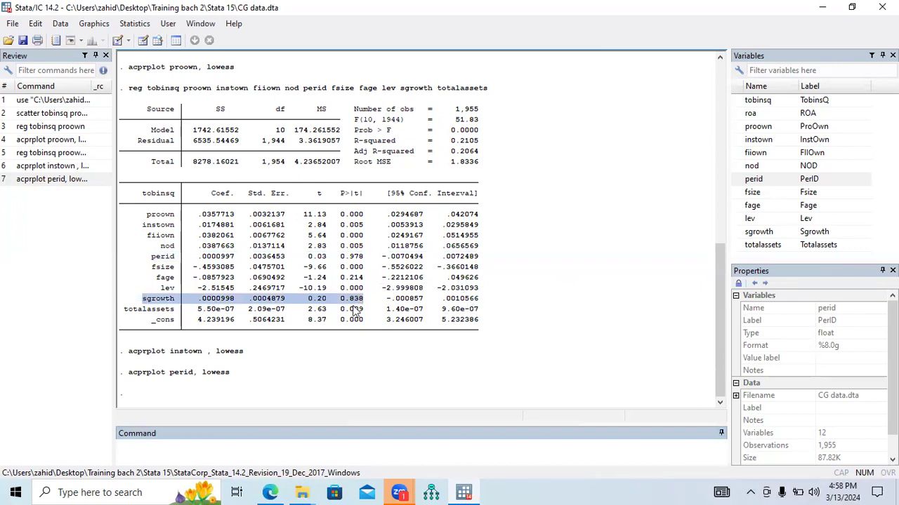
# Reuse the acprplot perid command with sgrowth in place of perid, so it reads acprplot sgrowth, lowess.
pyautogui.moveTo(233, 373); pyautogui.dragTo(132, 375)
pyautogui.hotkey('ctrl', 'c')
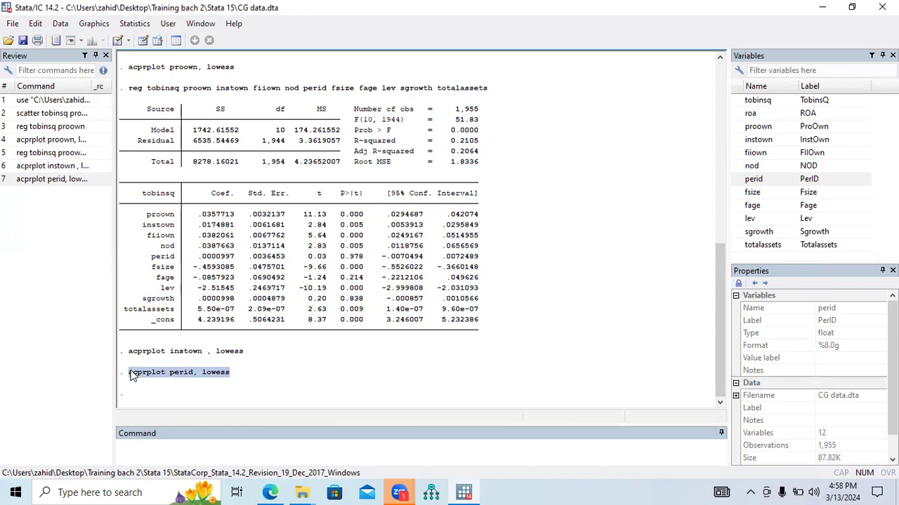
pyautogui.click(176, 450)
pyautogui.hotkey('ctrl', 'v')
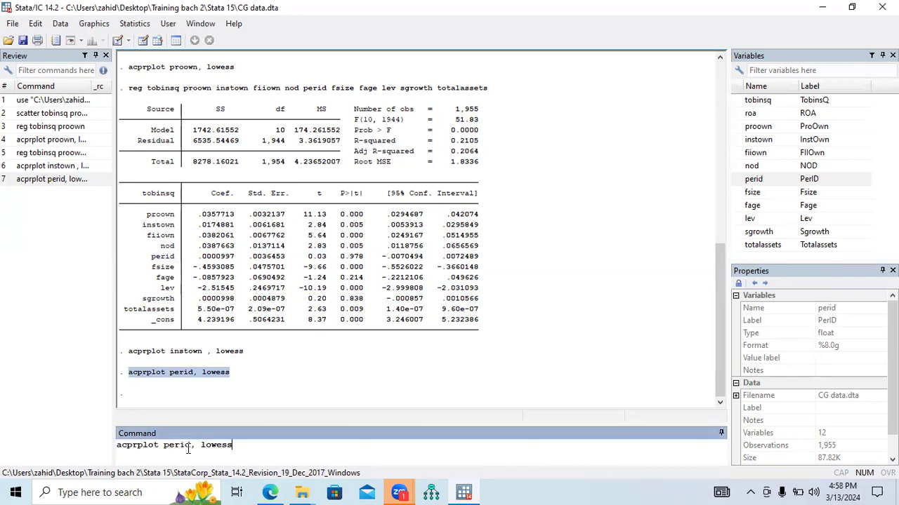
pyautogui.click(192, 446)
pyautogui.press('BackSpace')
pyautogui.press('BackSpace')
pyautogui.press('BackSpace')
pyautogui.press('BackSpace')
pyautogui.press('BackSpace')
pyautogui.doubleClick(149, 300)
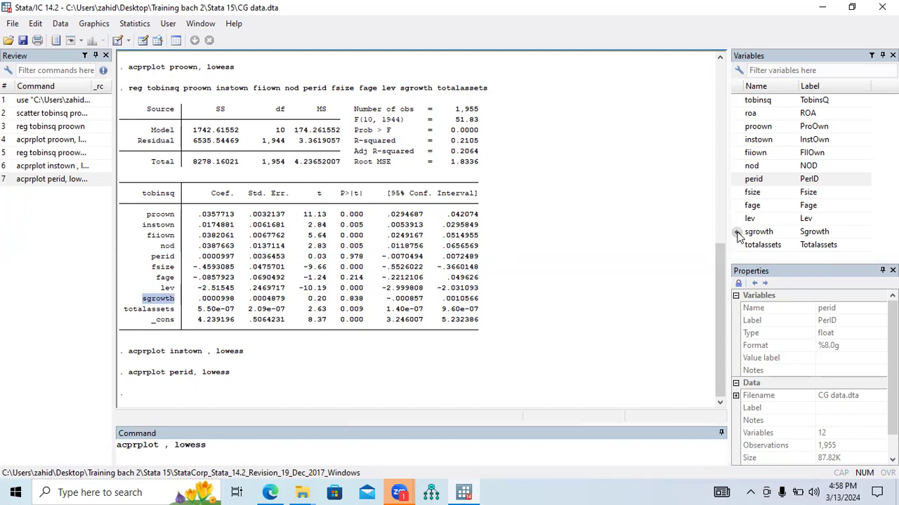
pyautogui.click(739, 234)
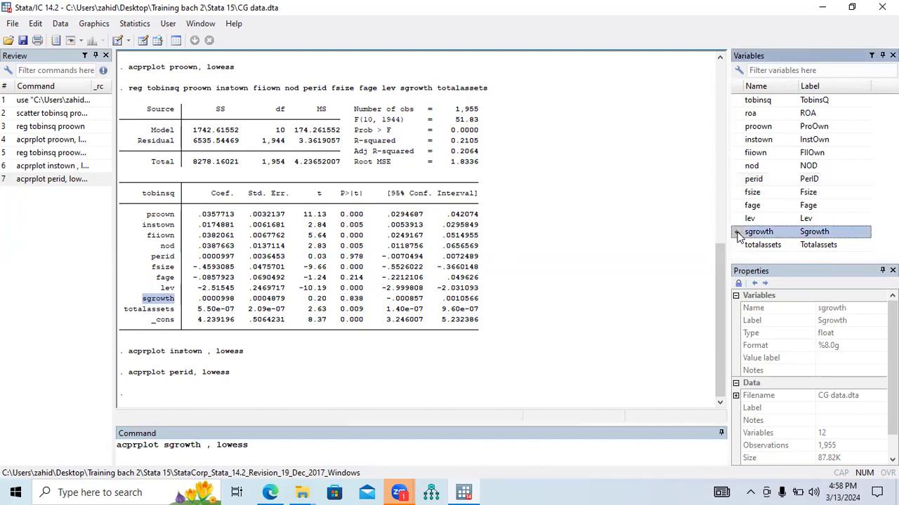
pyautogui.click(208, 445)
pyautogui.press('BackSpace')
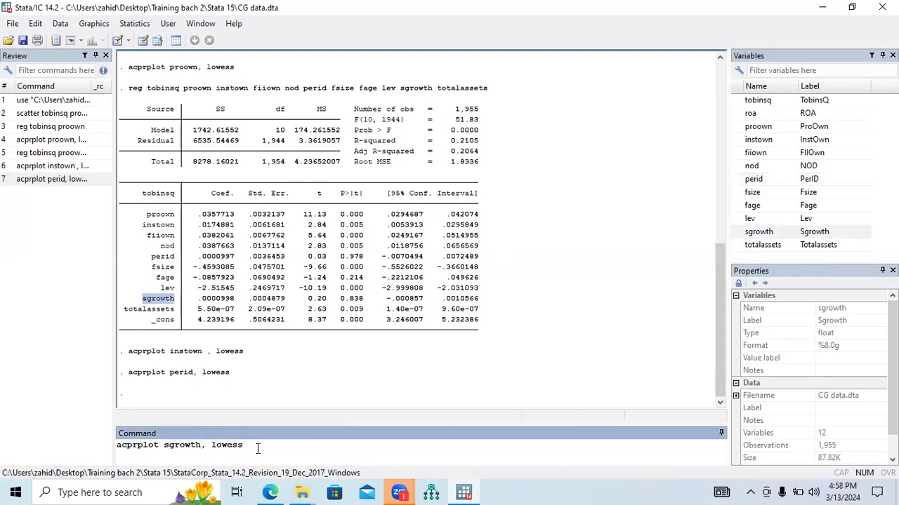
# Run the sgrowth acprplot command, inspect its graph at full-screen size, and minimize the graph window.
pyautogui.press('Return')
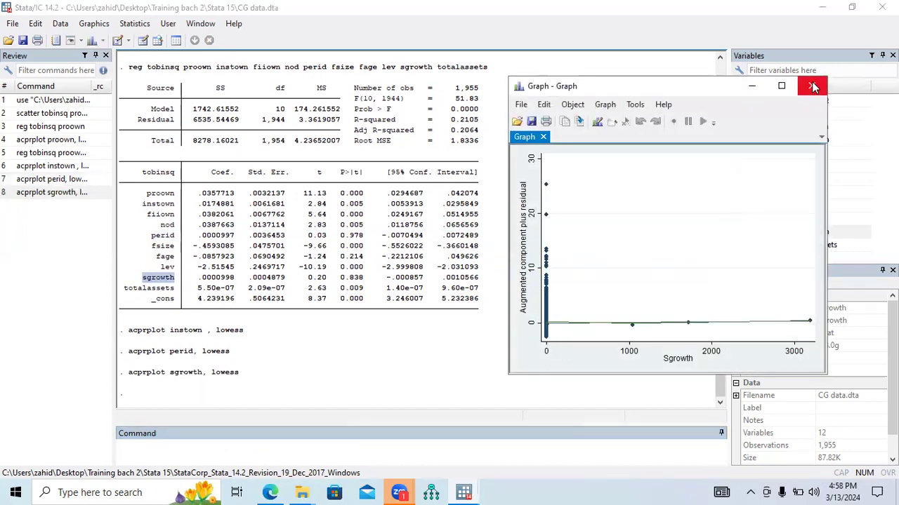
pyautogui.click(781, 86)
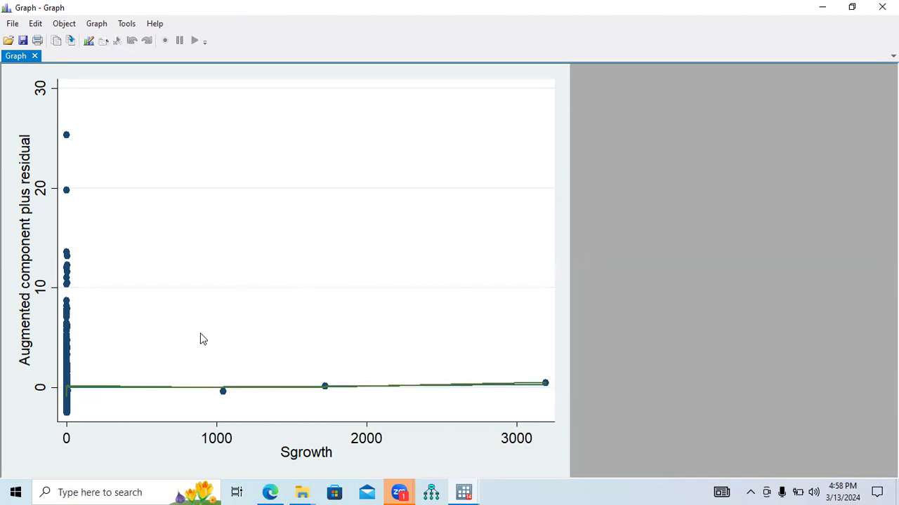
pyautogui.click(822, 7)
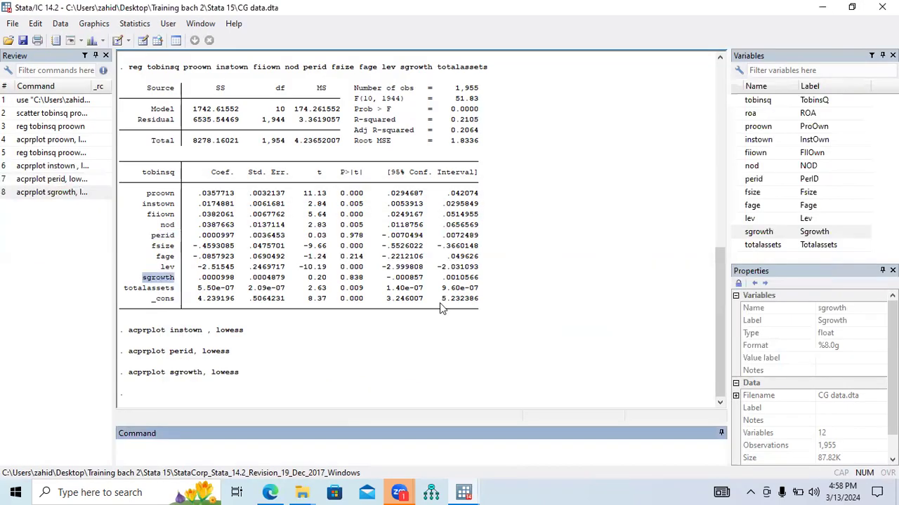
# Switch to the Edge browser and search Google for Linearity in a new tab.
pyautogui.click(270, 492)
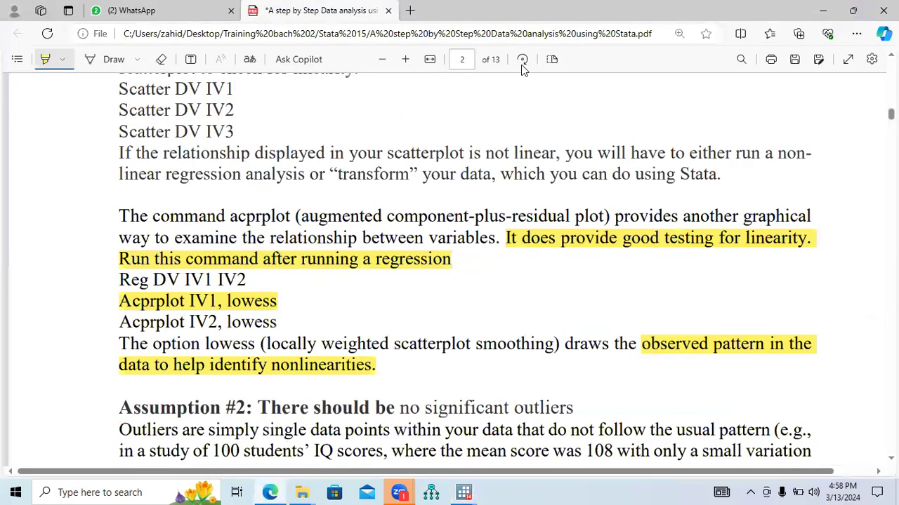
pyautogui.click(410, 10)
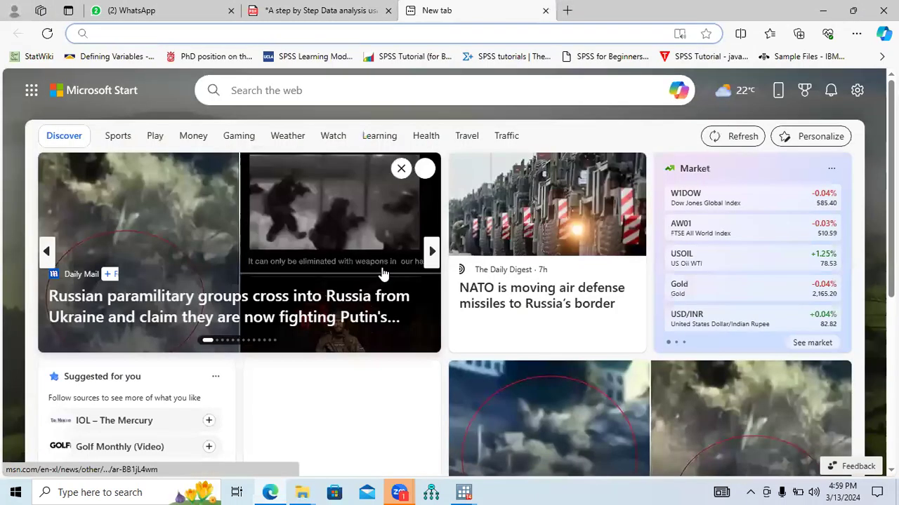
pyautogui.click(220, 34)
pyautogui.click(220, 57)
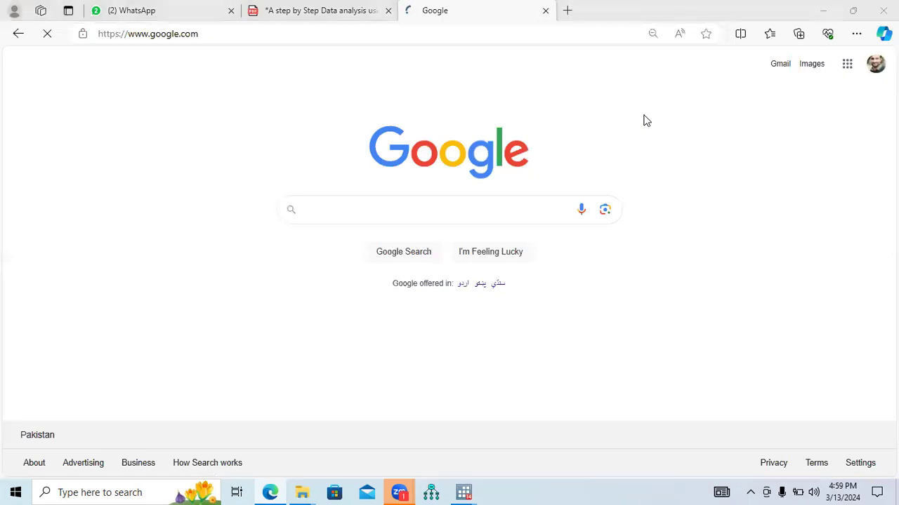
pyautogui.click(394, 209)
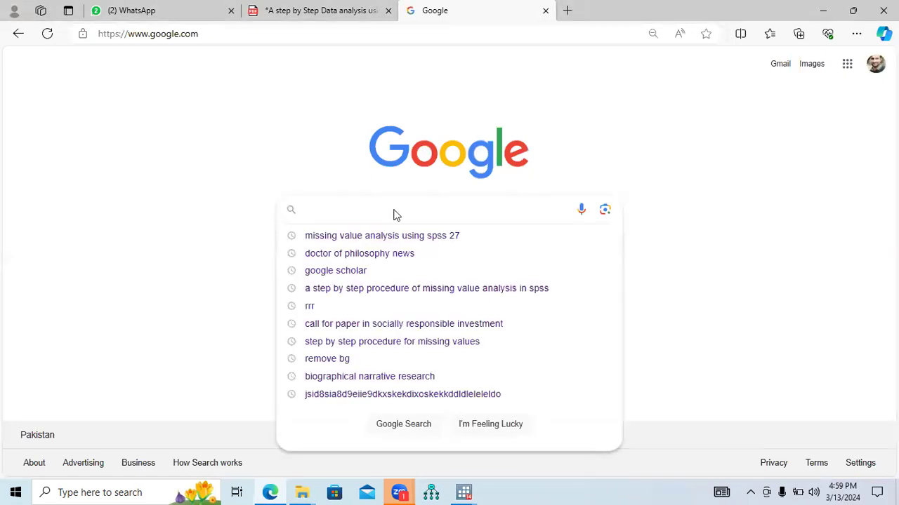
pyautogui.write('Linearity')
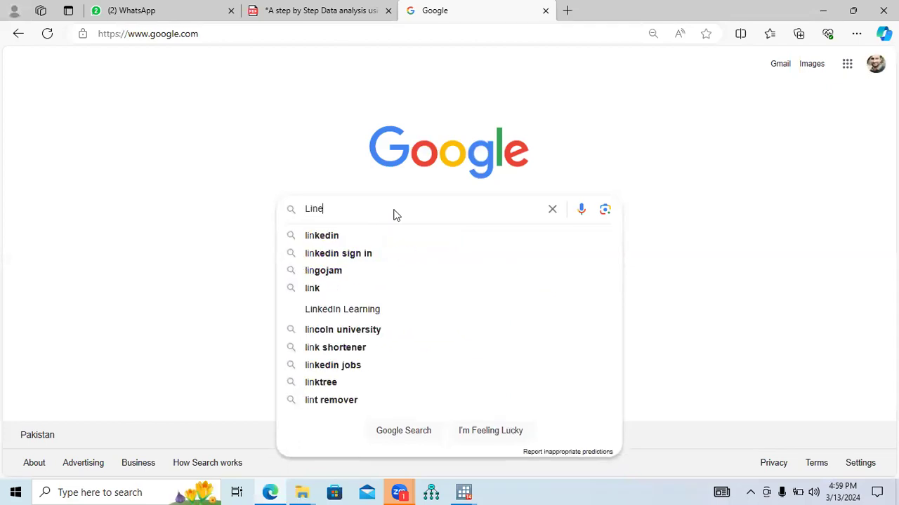
pyautogui.press('Return')
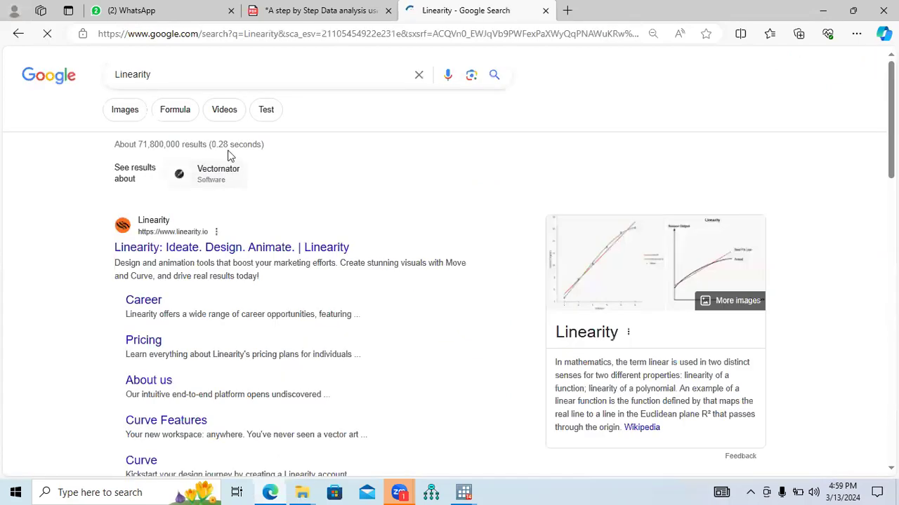
# Show the image results for Linearity, preview The Lab Depot's Perfect Linearity graph, and close the preview.
pyautogui.click(132, 118)
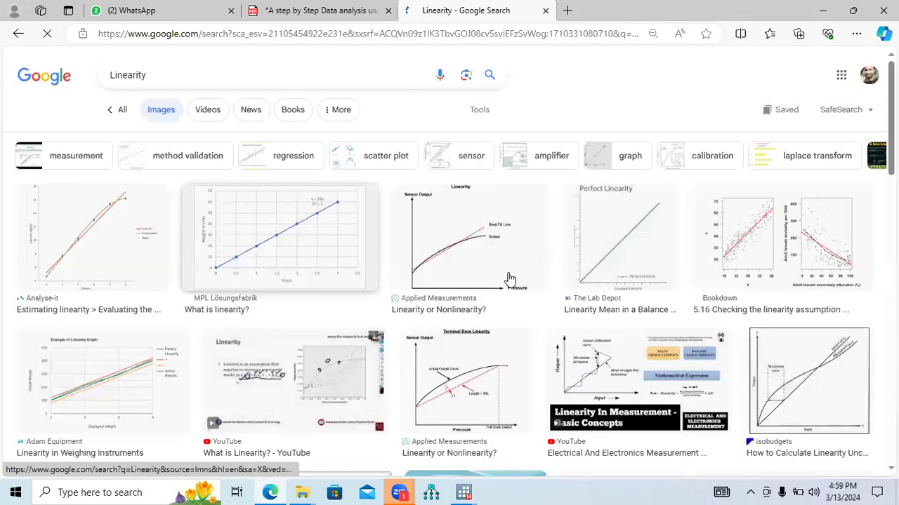
pyautogui.click(624, 261)
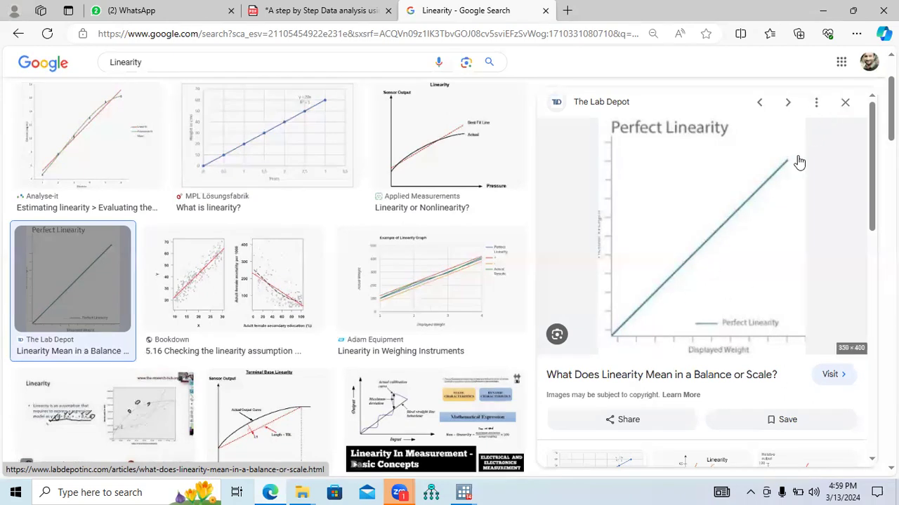
pyautogui.click(845, 102)
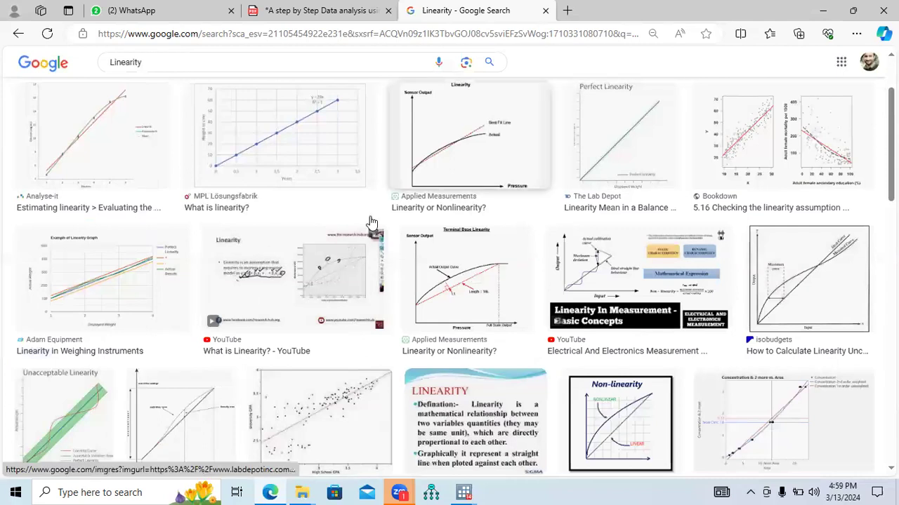
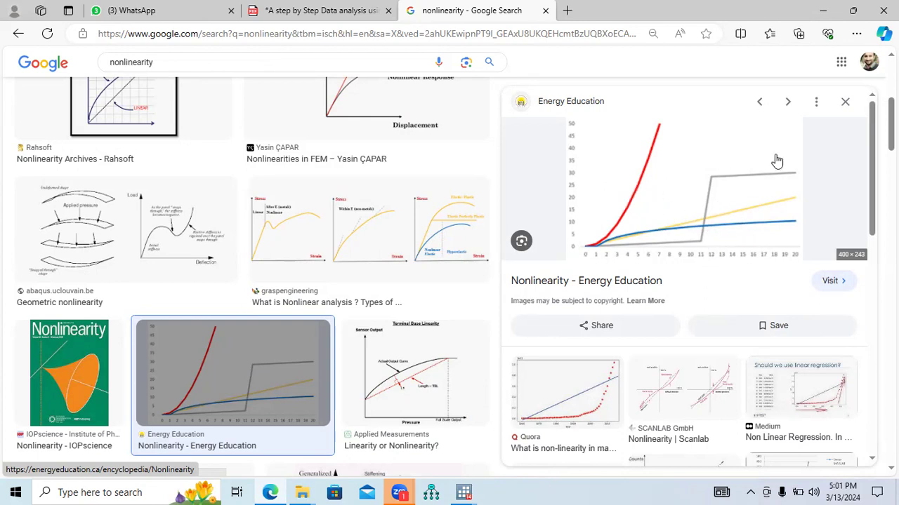
# Close the Energy Education preview and look through the other nonlinearity image results.
pyautogui.click(845, 104)
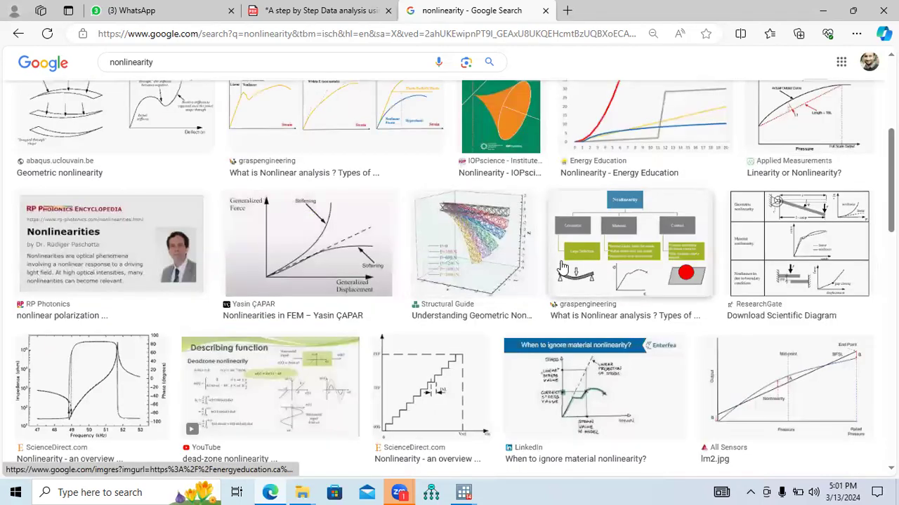
pyautogui.scroll(-3, 639, 230)
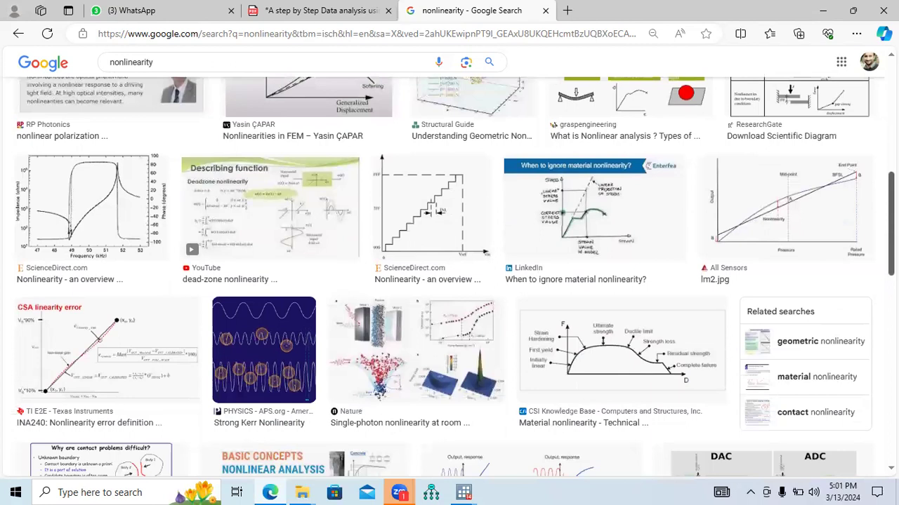
pyautogui.scroll(5, 450, 276)
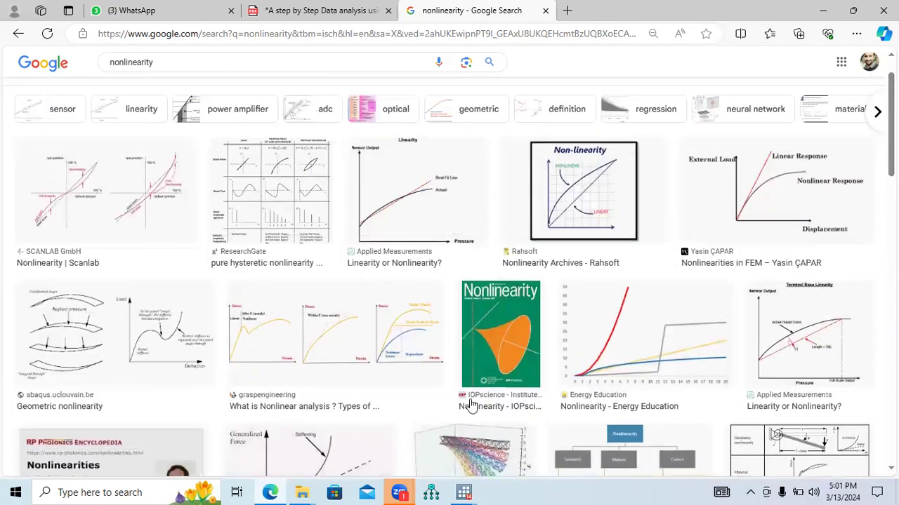
# Switch to Stata's Sgrowth graph, close it, and bring up the main Stata window.
pyautogui.moveTo(463, 492)
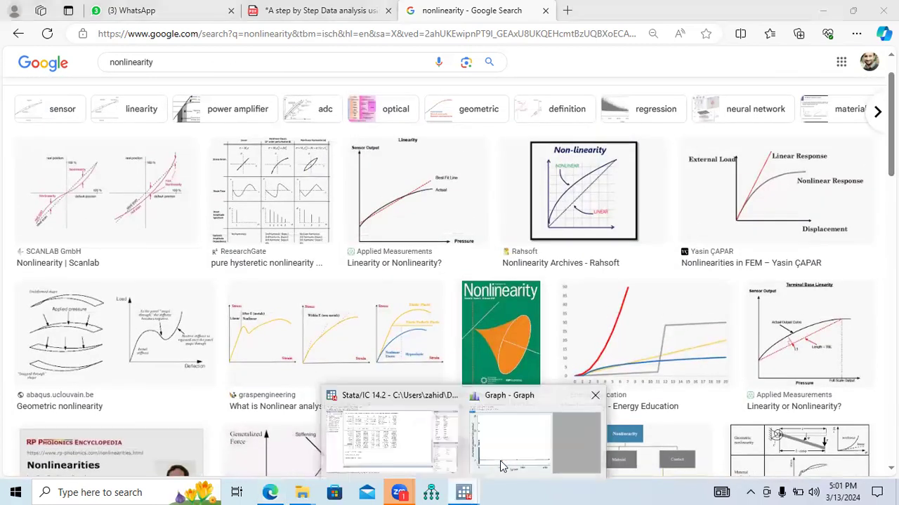
pyautogui.click(502, 467)
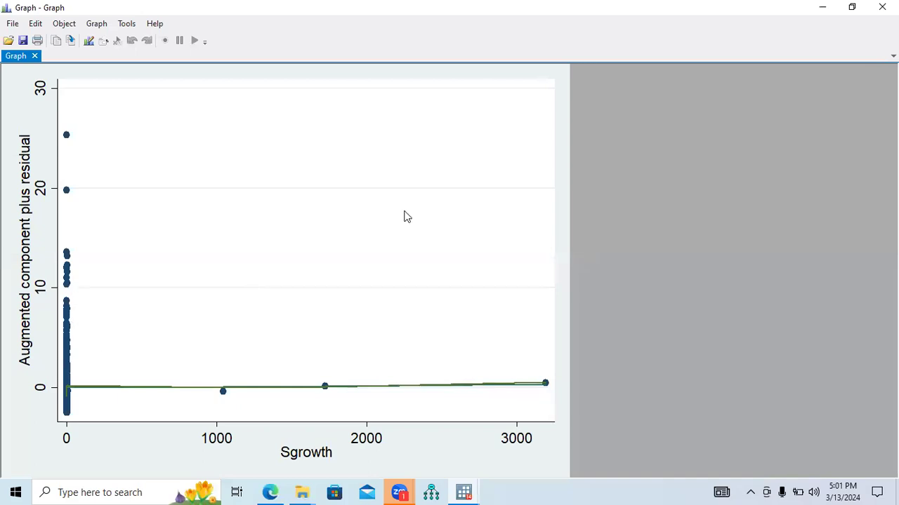
pyautogui.click(882, 7)
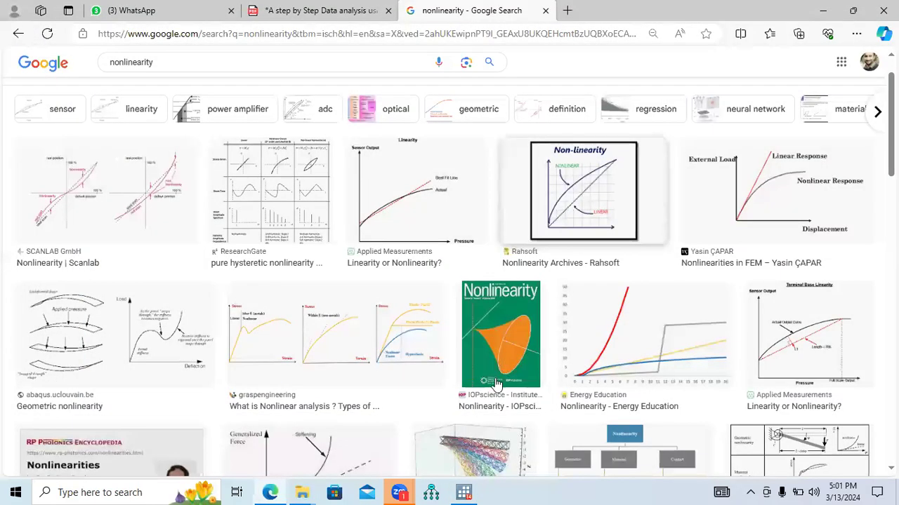
pyautogui.hotkey('alt', 'Tab')
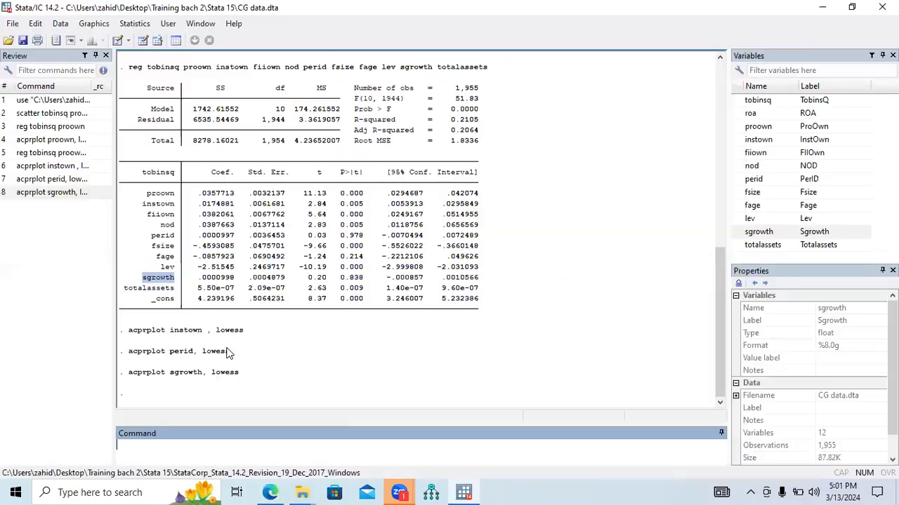
# Rerun the earlier command acprplot instown , lowess, inspect its graph at full-screen size, and close the graph.
pyautogui.moveTo(242, 330)
pyautogui.mouseDown()
pyautogui.moveTo(134, 335)
pyautogui.moveTo(246, 335)
pyautogui.mouseUp()
pyautogui.hotkey('ctrl', 'c')
pyautogui.click(128, 335)
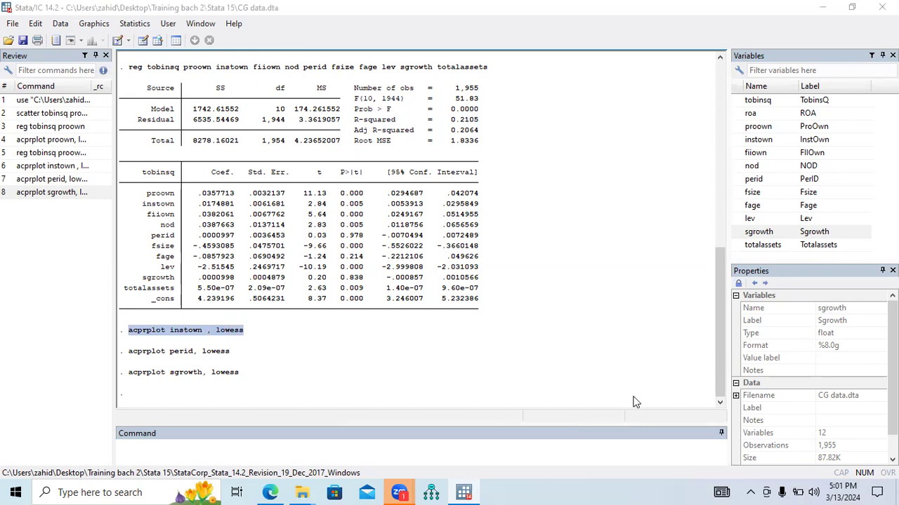
pyautogui.click(290, 443)
pyautogui.hotkey('ctrl', 'v')
pyautogui.press('Return')
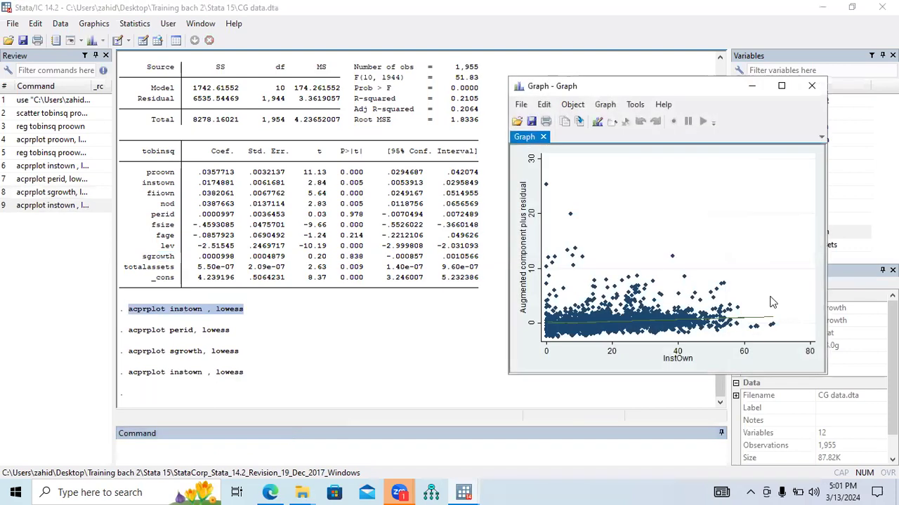
pyautogui.click(782, 86)
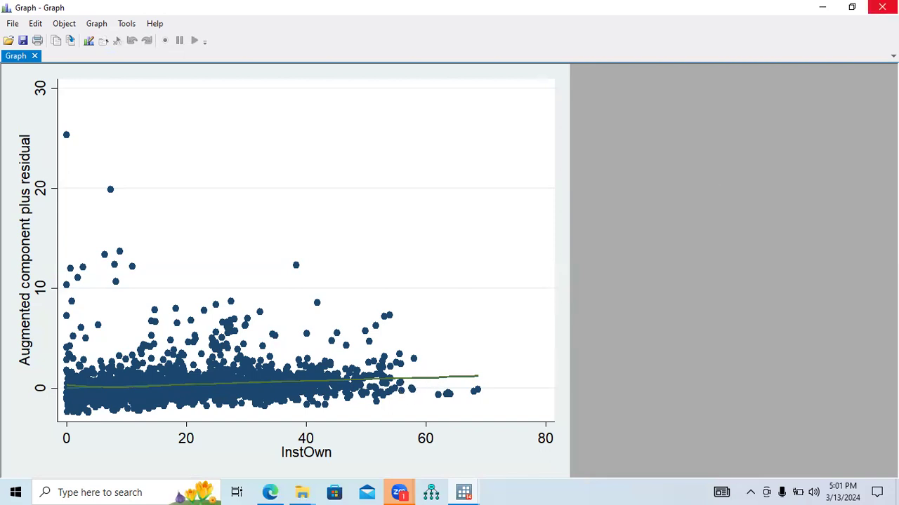
pyautogui.click(881, 7)
# Rerun the earlier command acprplot proown, lowess, inspect its graph at full-screen size, and close the graph.
pyautogui.moveTo(714, 338); pyautogui.dragTo(716, 241)
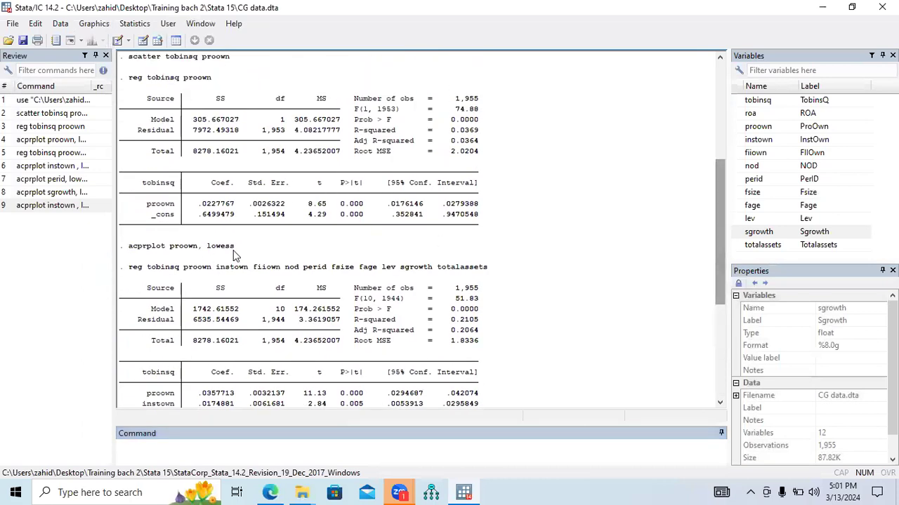
pyautogui.moveTo(233, 250); pyautogui.dragTo(129, 250)
pyautogui.hotkey('ctrl', 'c')
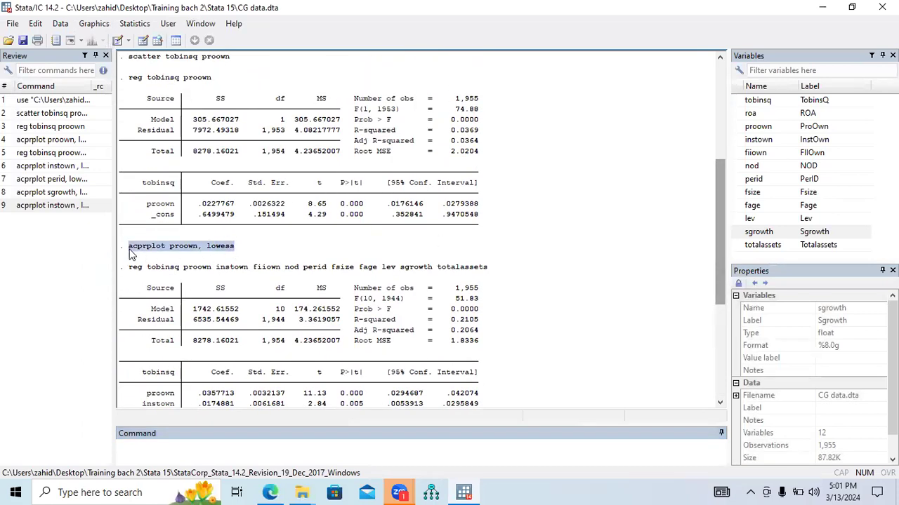
pyautogui.click(245, 455)
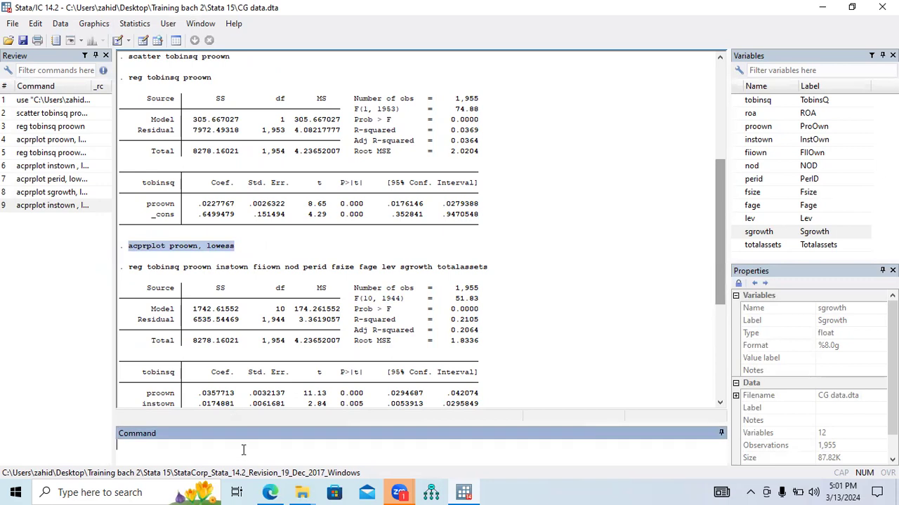
pyautogui.hotkey('ctrl', 'v')
pyautogui.press('Return')
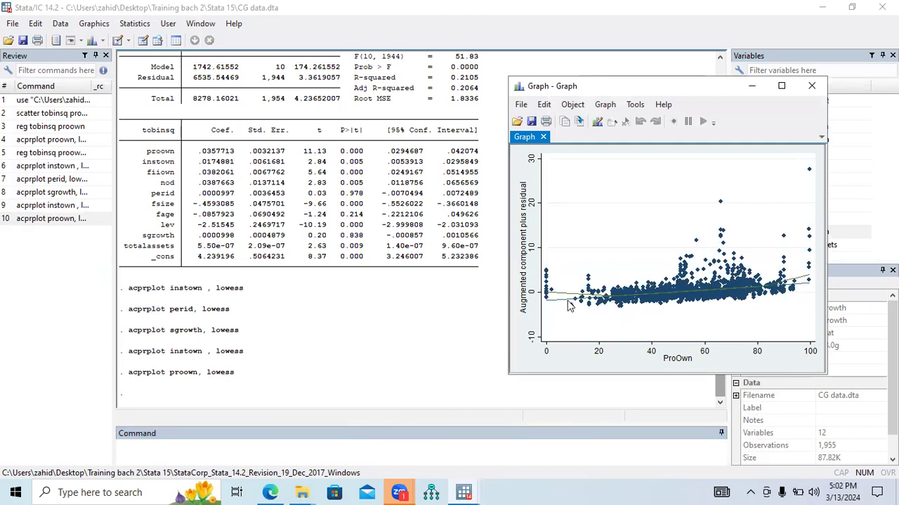
pyautogui.click(781, 85)
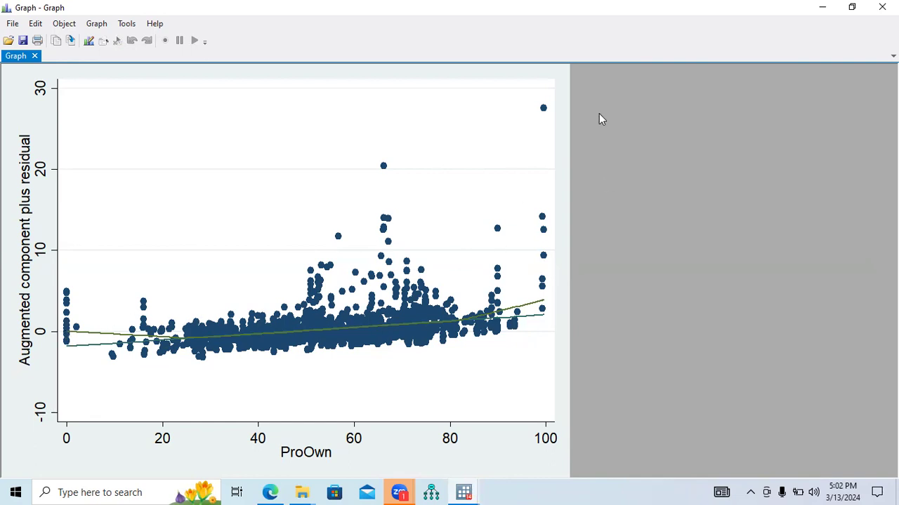
pyautogui.click(881, 7)
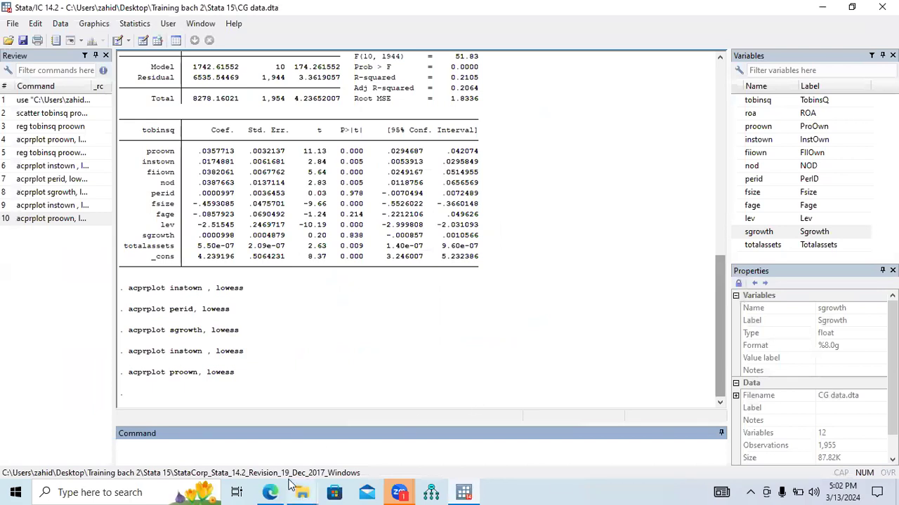
pyautogui.moveTo(289, 483)
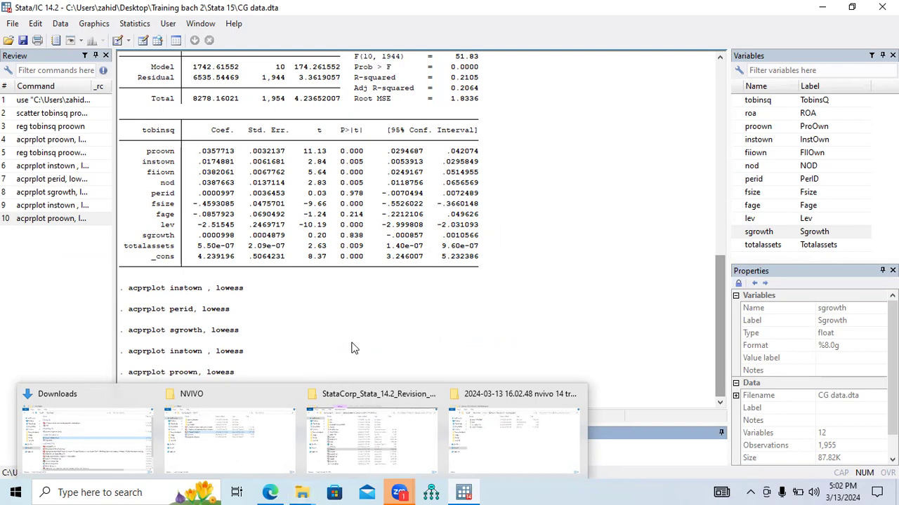
pyautogui.click(273, 492)
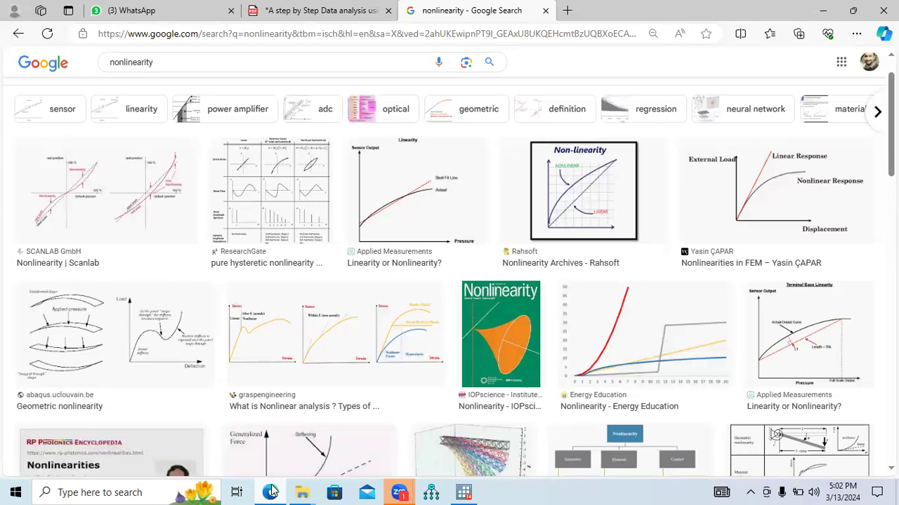
pyautogui.click(272, 493)
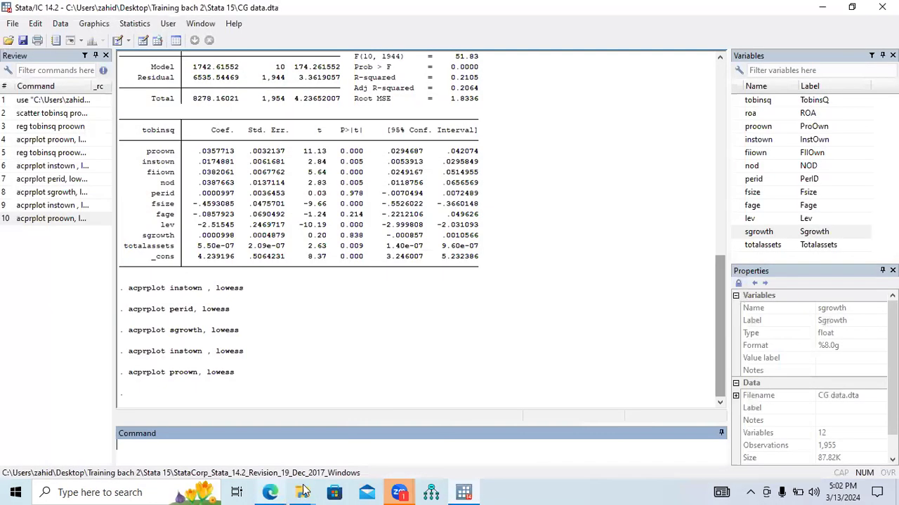
pyautogui.moveTo(394, 487)
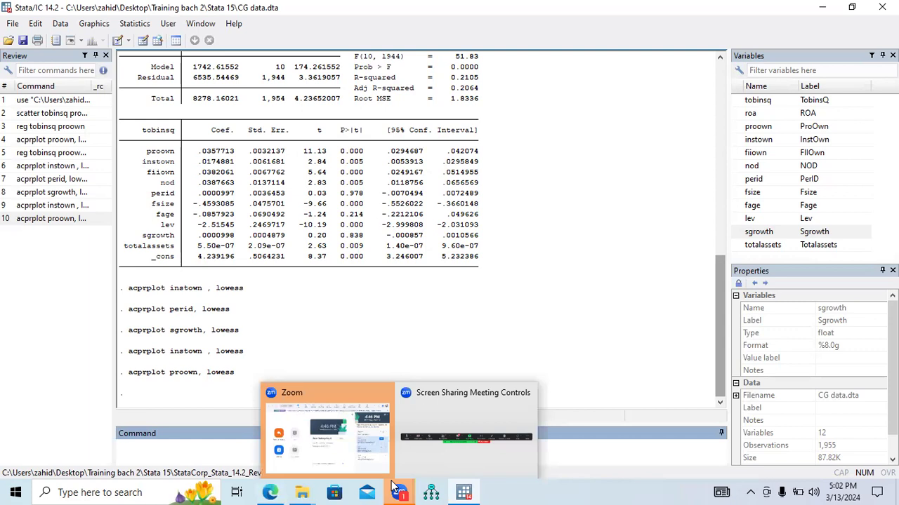
pyautogui.moveTo(271, 493)
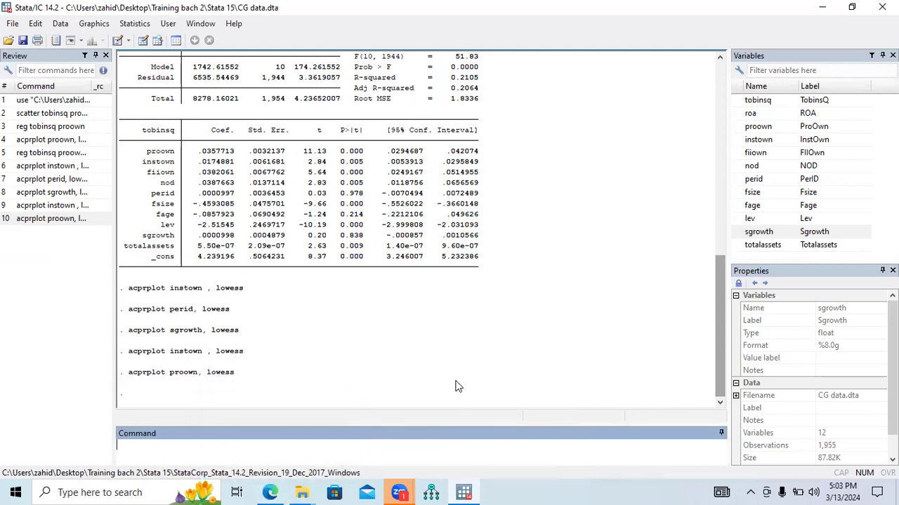
# Switch to the Edge browser, close the nonlinearity search tab, and highlight "transform" your data in the Stata guide PDF.
pyautogui.click(271, 492)
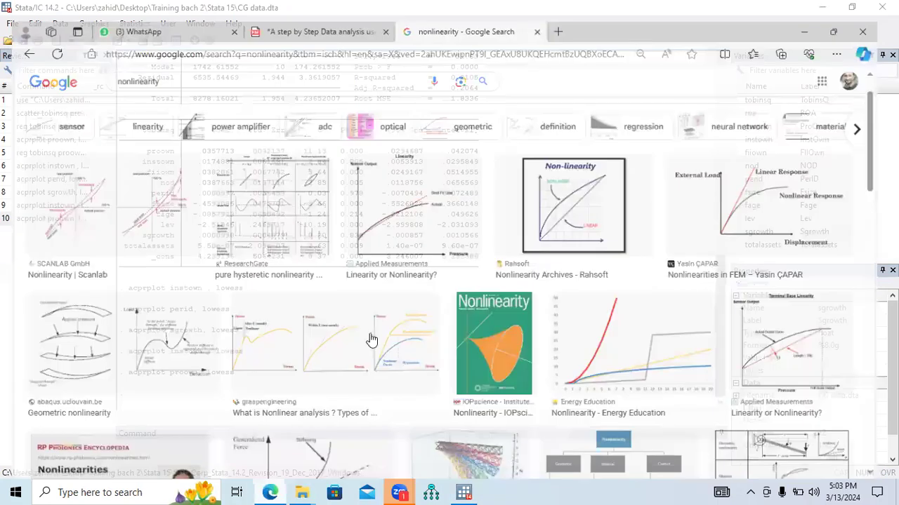
pyautogui.click(544, 9)
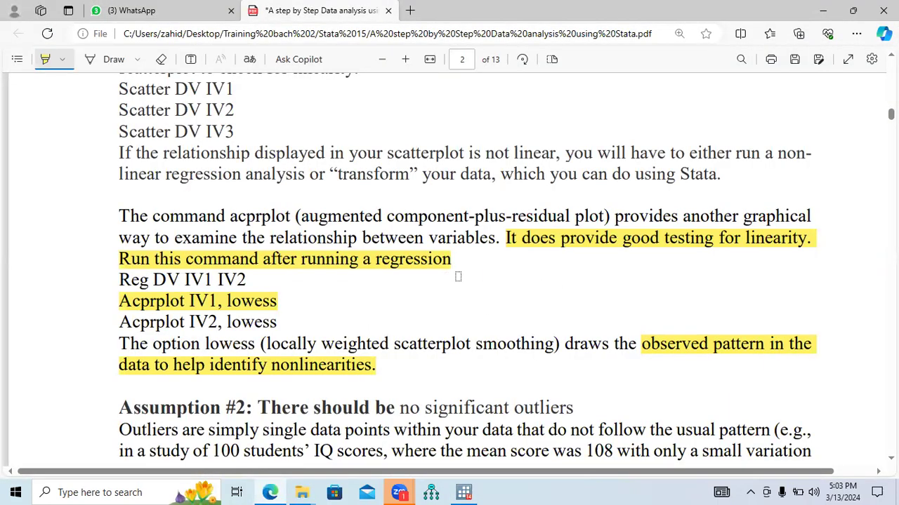
pyautogui.moveTo(336, 172); pyautogui.dragTo(489, 174)
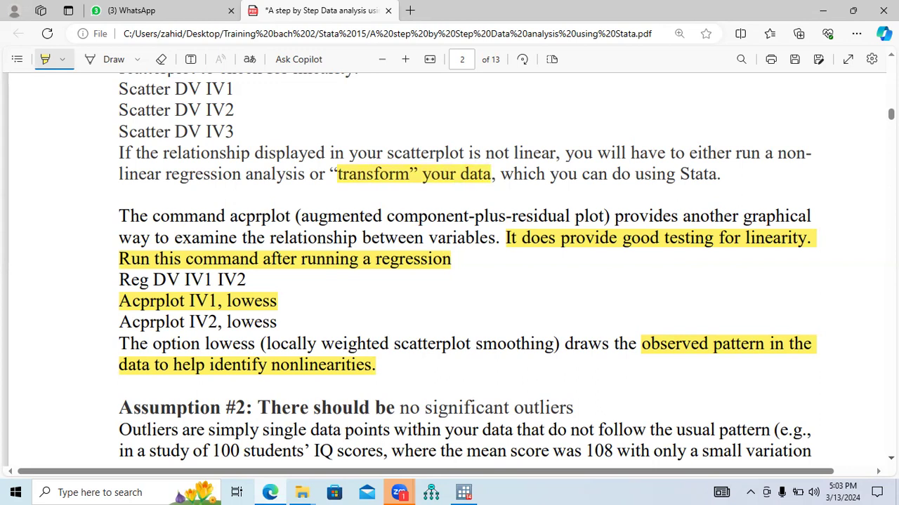
# Highlight "There should be no significant outliers" in the Assumption #2 heading and "negative effect on the regression equation" on page 3.
pyautogui.scroll(-3, 467, 267)
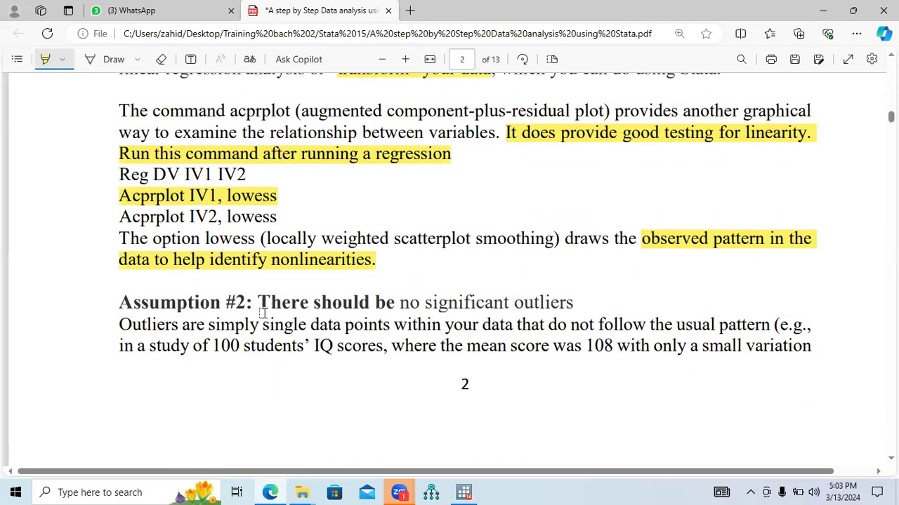
pyautogui.moveTo(258, 302); pyautogui.dragTo(573, 302)
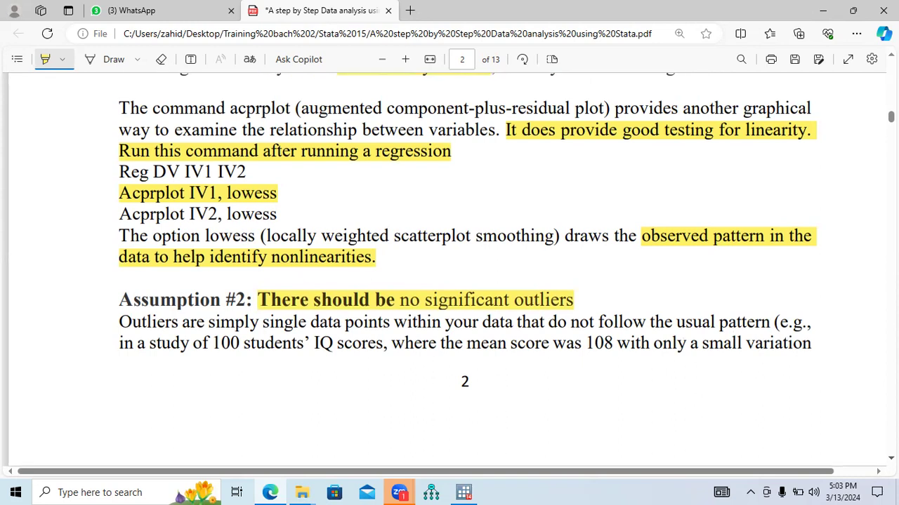
pyautogui.scroll(-5, 449, 270)
pyautogui.scroll(-1, 449, 270)
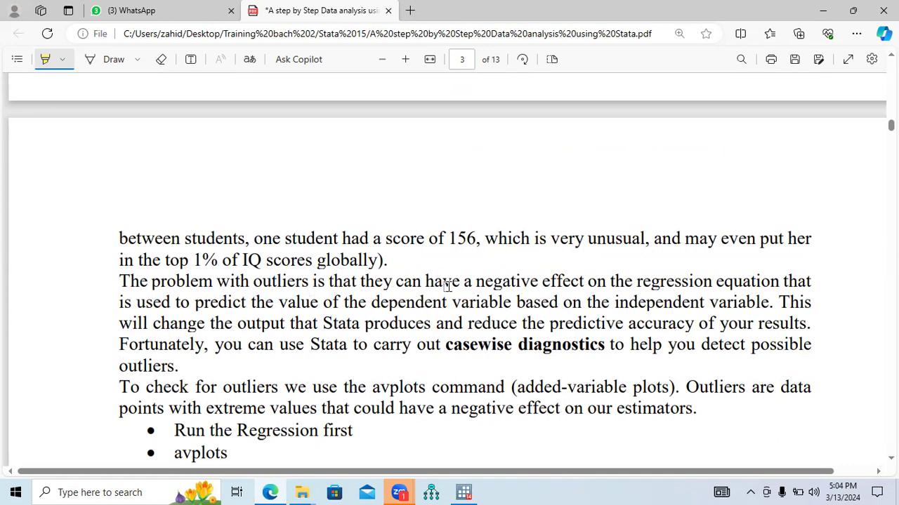
pyautogui.moveTo(475, 280); pyautogui.dragTo(775, 279)
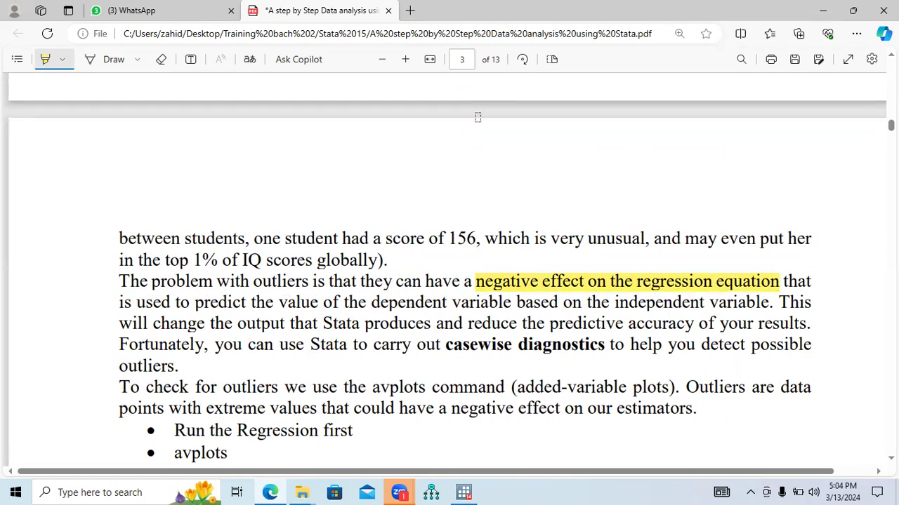
pyautogui.press('super+Down')
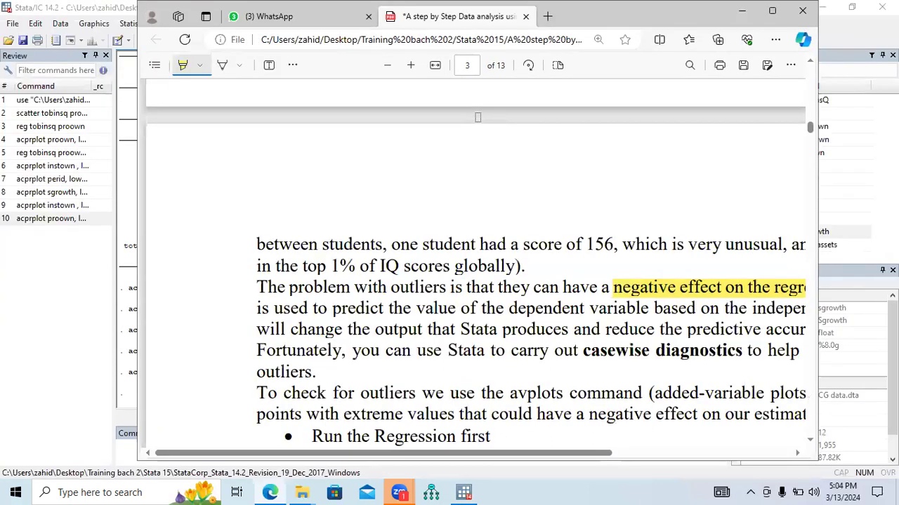
pyautogui.click(772, 11)
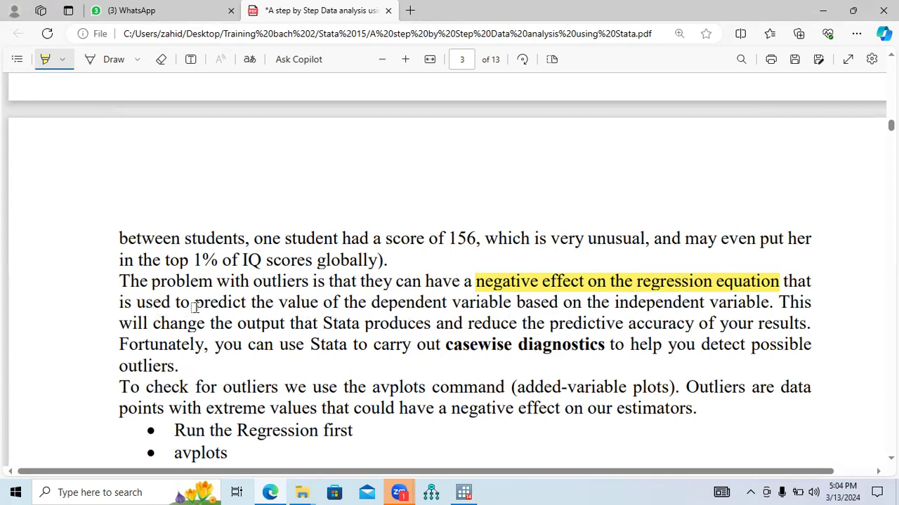
# Highlight the dependent-variable prediction phrase, "reduce the predictive accuracy of your results.", "casewise diagnostics" and "avplots command" in the outlier section on page 3.
pyautogui.moveTo(195, 305)
pyautogui.mouseDown()
pyautogui.moveTo(560, 294)
pyautogui.moveTo(771, 301)
pyautogui.mouseUp()
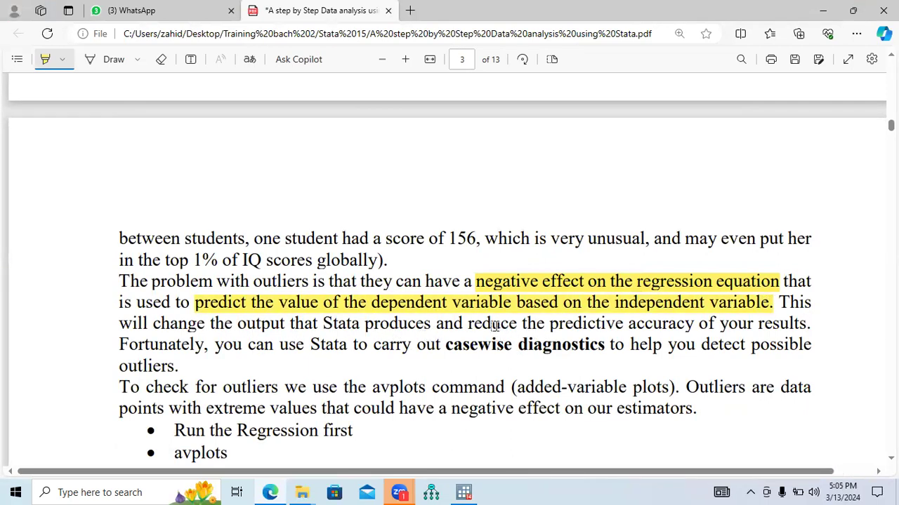
pyautogui.moveTo(466, 325); pyautogui.dragTo(811, 324)
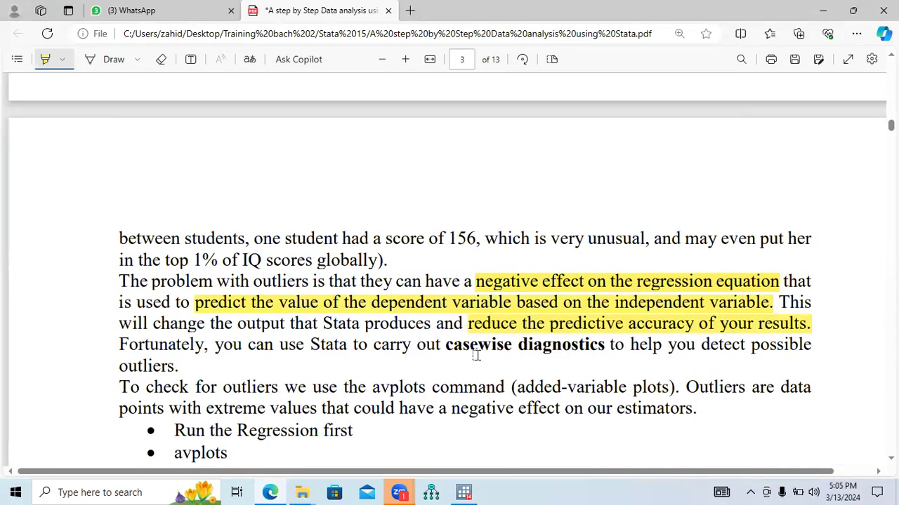
pyautogui.moveTo(444, 346); pyautogui.dragTo(599, 348)
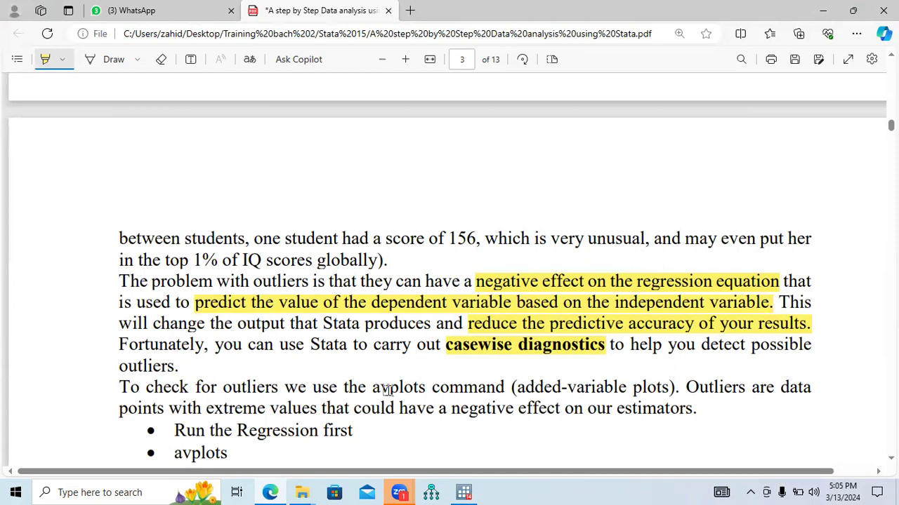
pyautogui.moveTo(373, 388); pyautogui.dragTo(507, 391)
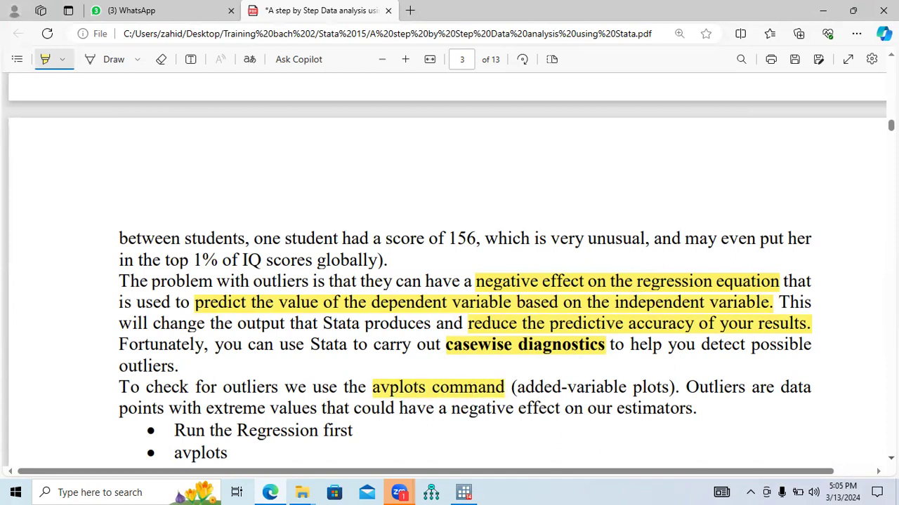
pyautogui.scroll(-3, 465, 281)
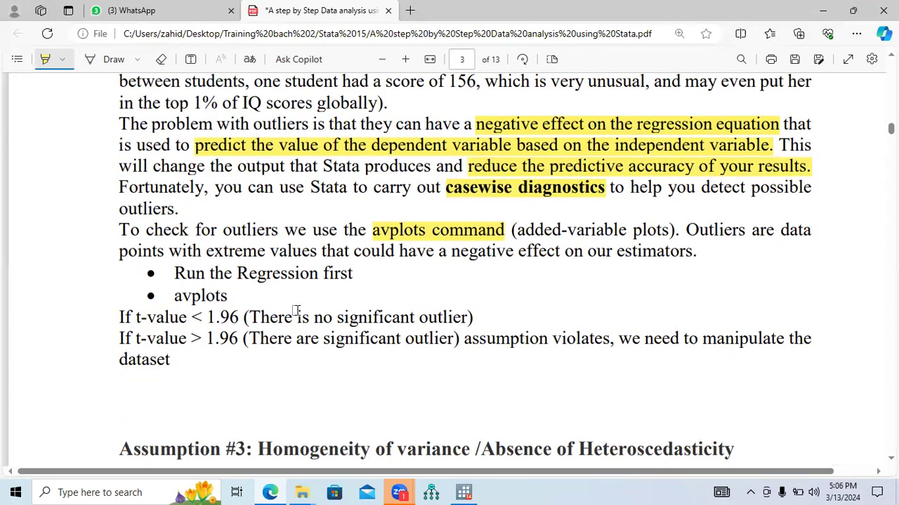
# Highlight "Run the Regression first", "avplots", both t-value rules around 1.96 and "assumption violates" in the outlier section.
pyautogui.moveTo(174, 273); pyautogui.dragTo(353, 273)
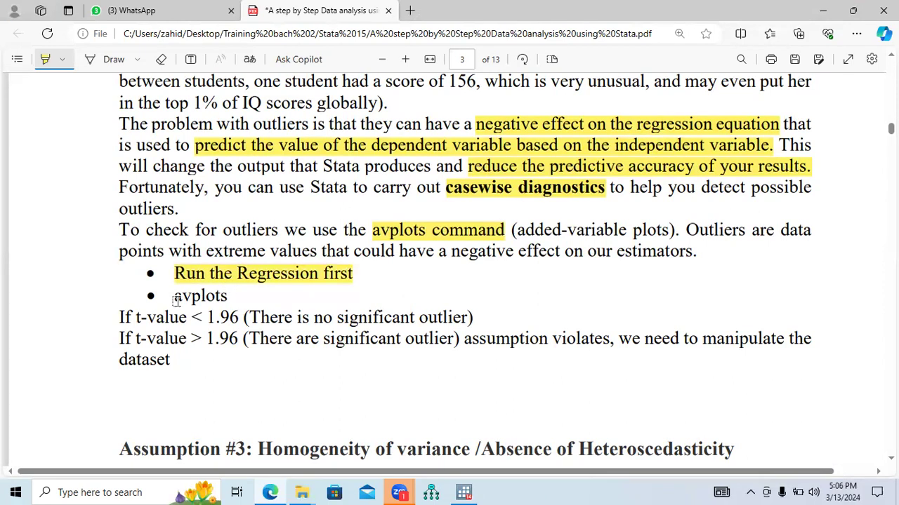
pyautogui.moveTo(177, 298); pyautogui.dragTo(229, 295)
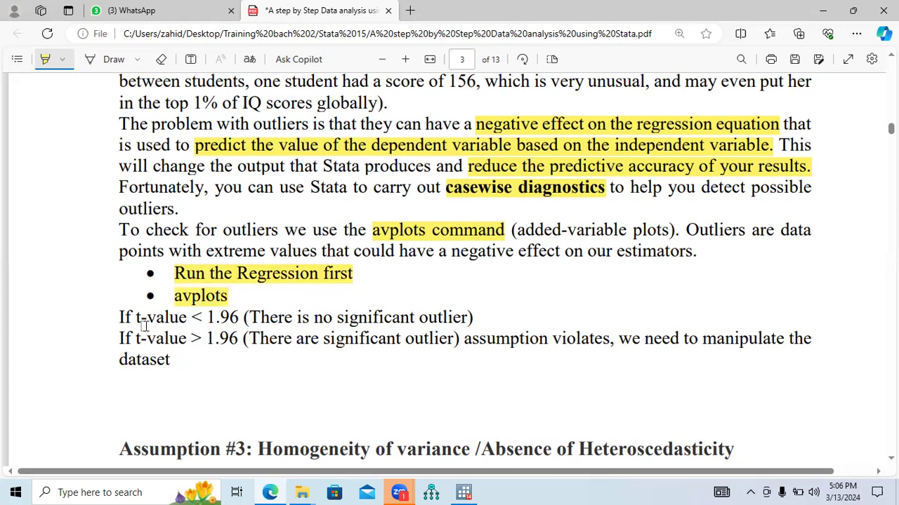
pyautogui.moveTo(135, 319); pyautogui.dragTo(470, 317)
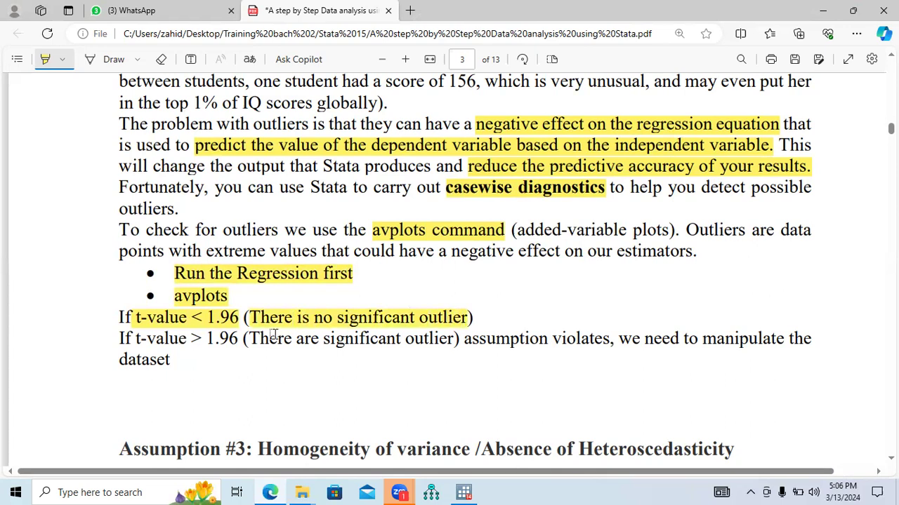
pyautogui.moveTo(136, 339); pyautogui.dragTo(609, 342)
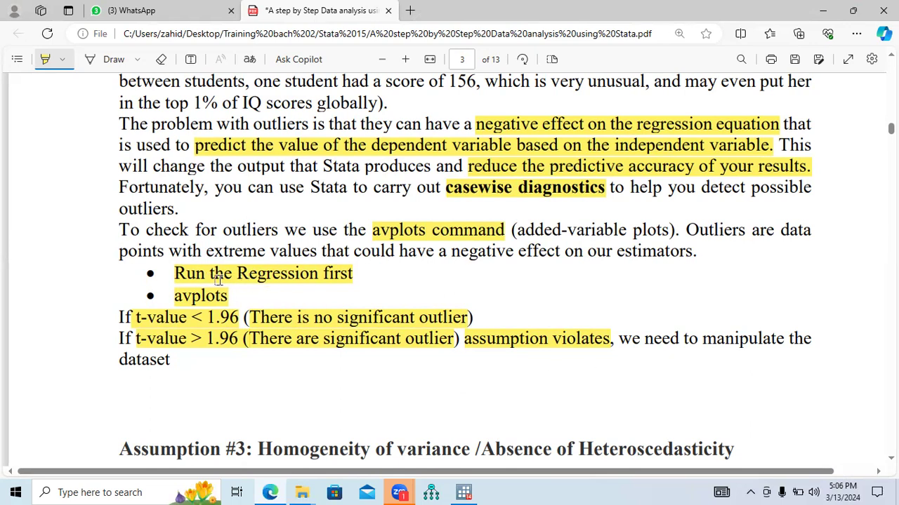
# Switch to Stata and rerun the earlier regression reg tobinsq proown instown fiiown nod perid fsize fage lev sgrowth totalassets.
pyautogui.click(455, 492)
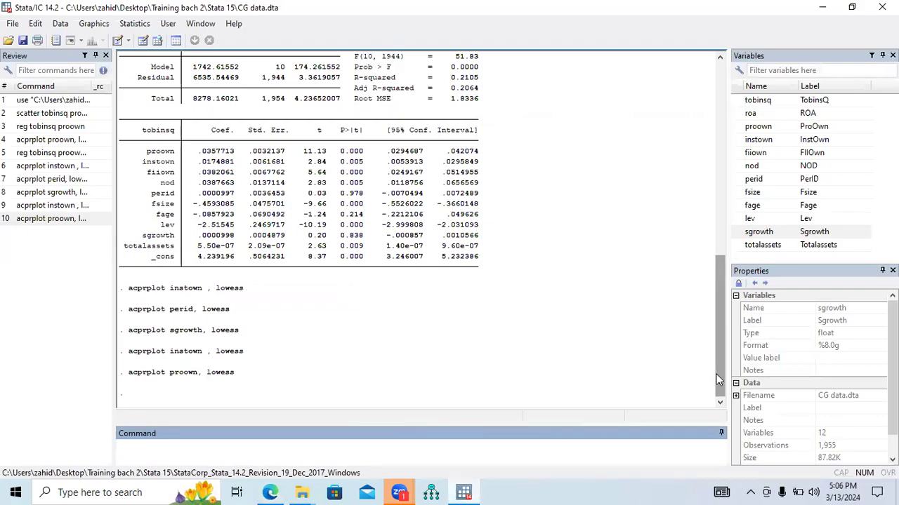
pyautogui.moveTo(718, 374); pyautogui.dragTo(724, 309)
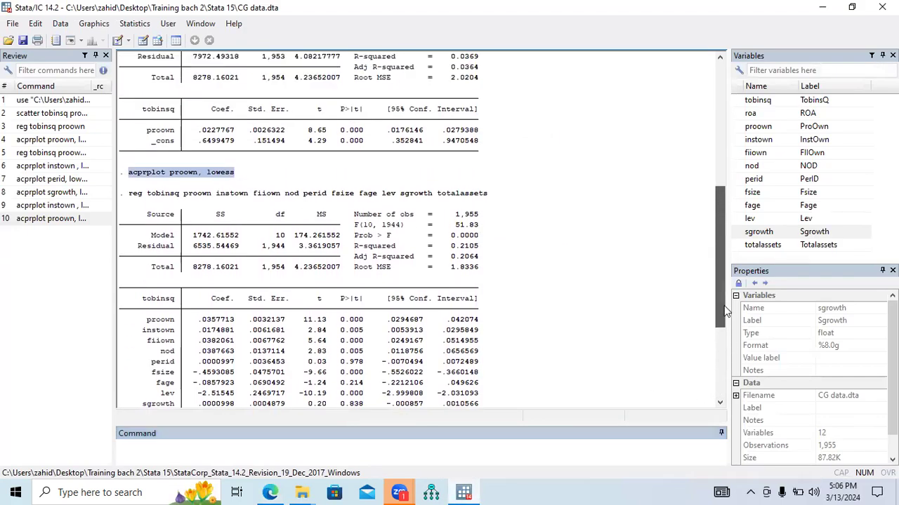
pyautogui.moveTo(489, 198); pyautogui.dragTo(133, 199)
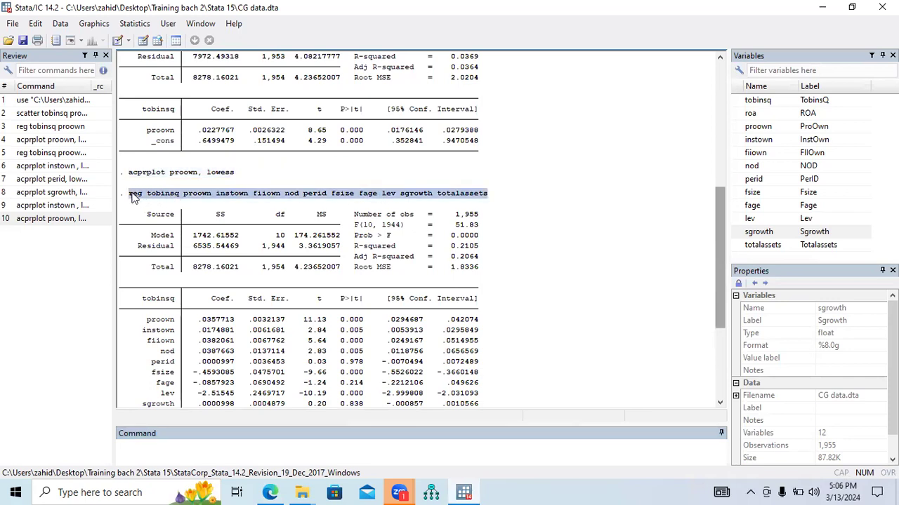
pyautogui.click(211, 450)
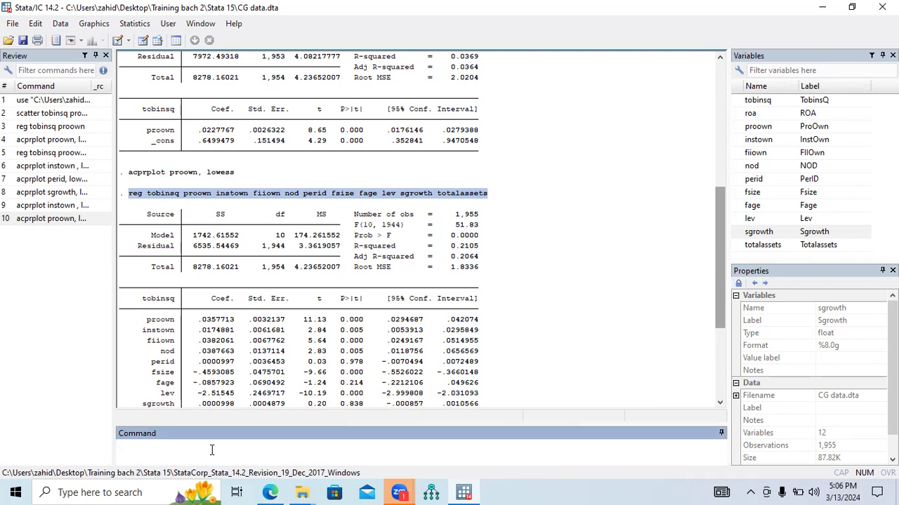
pyautogui.write('reg tobinsq proown instown fiiown nod perid fsize fage lev sgrowth totalassets')
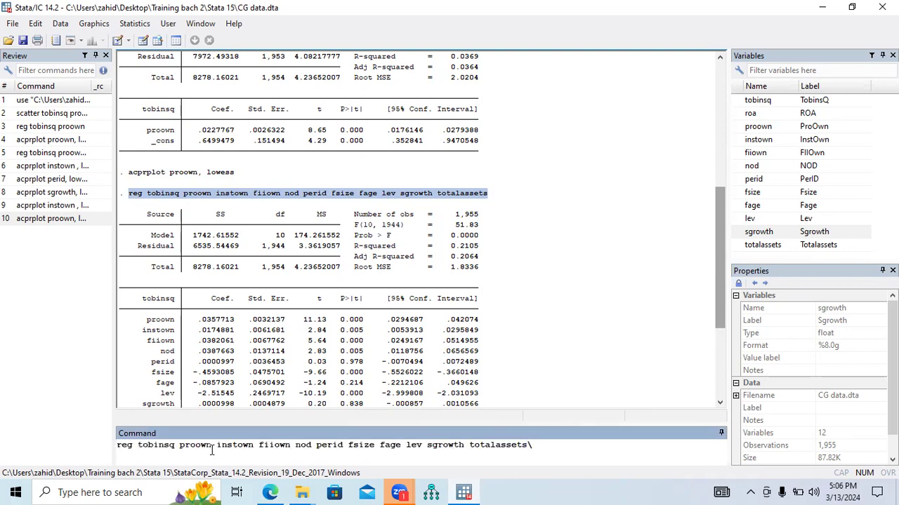
pyautogui.press('Return')
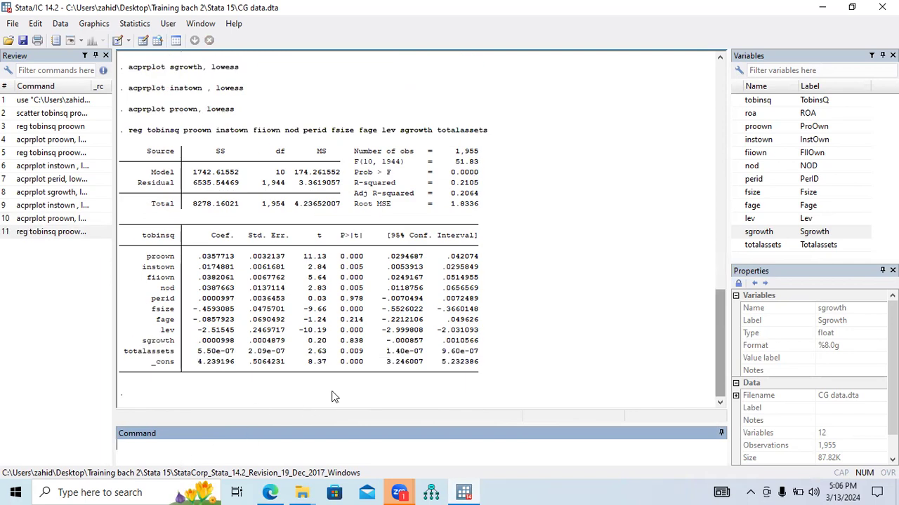
# Consult the PDF guide, run avplots in Stata, inspect the added-variable plots at full-screen size, and close the graph.
pyautogui.click(269, 492)
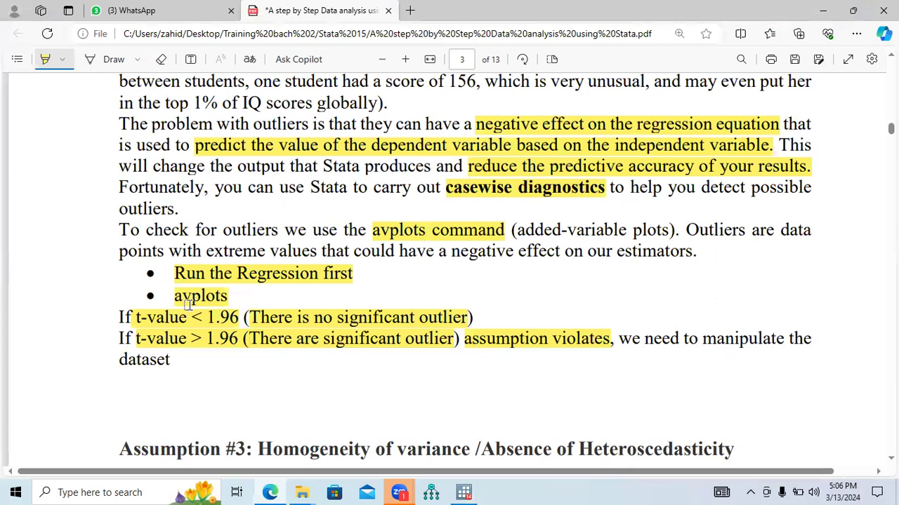
pyautogui.click(464, 492)
pyautogui.write('avplots')
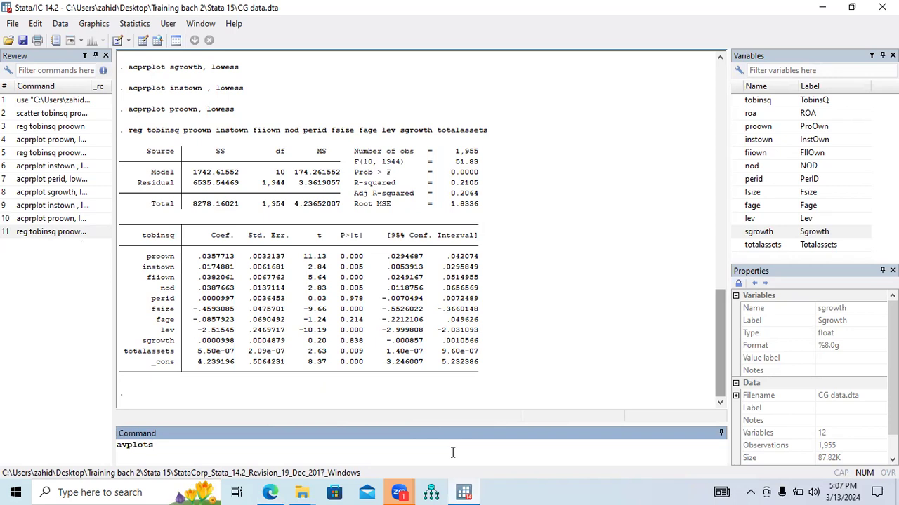
pyautogui.press('Return')
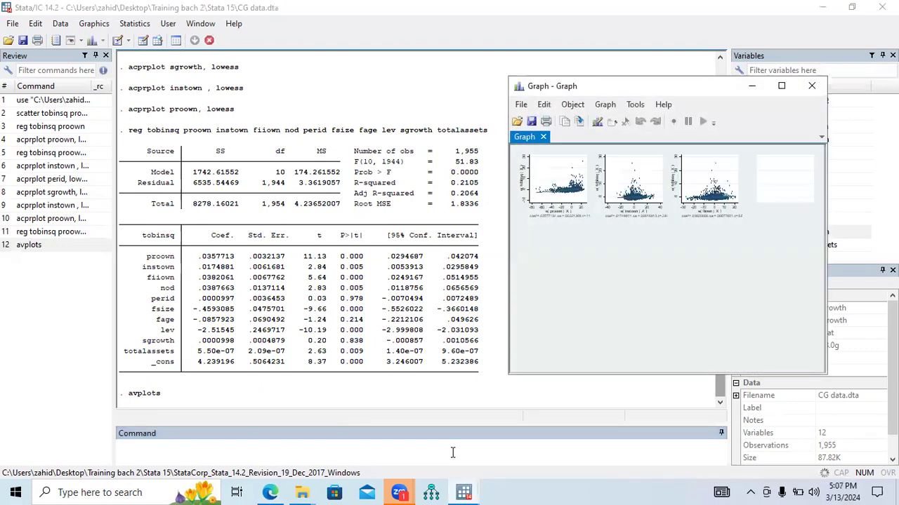
pyautogui.click(780, 85)
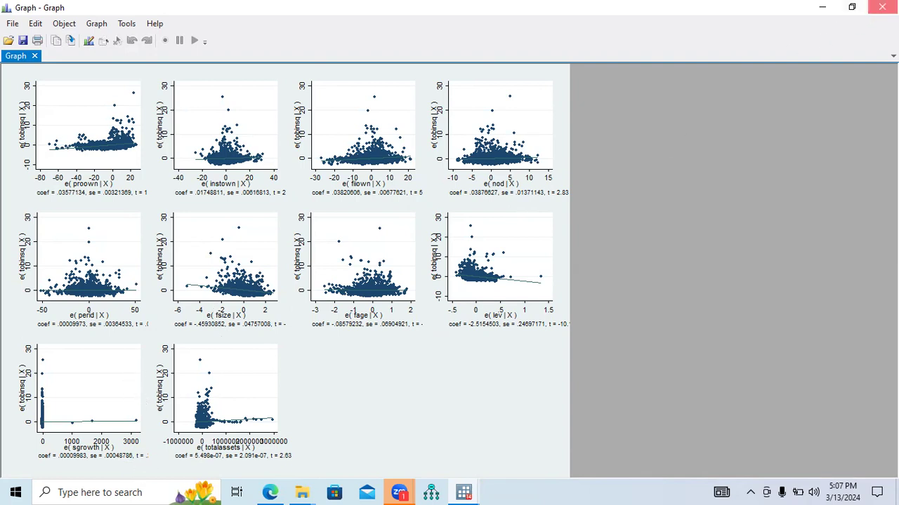
pyautogui.click(882, 8)
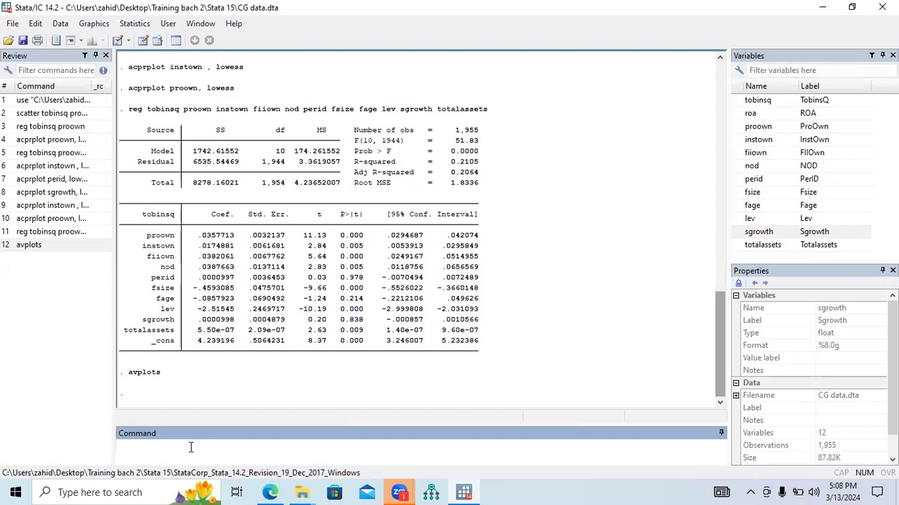
# Try to produce an added-variable plot for a single predictor by running avplots proown.
pyautogui.write('av')
pyautogui.click(737, 128)
pyautogui.click(736, 128)
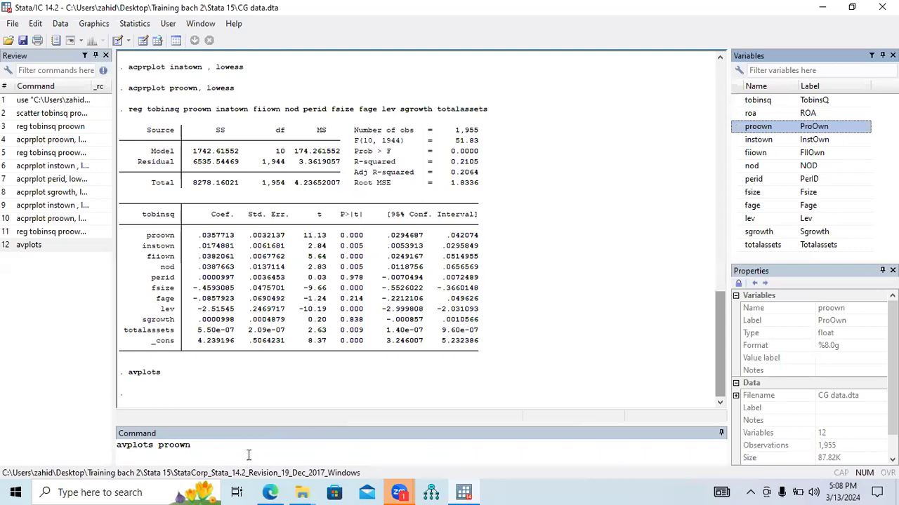
pyautogui.press('Return')
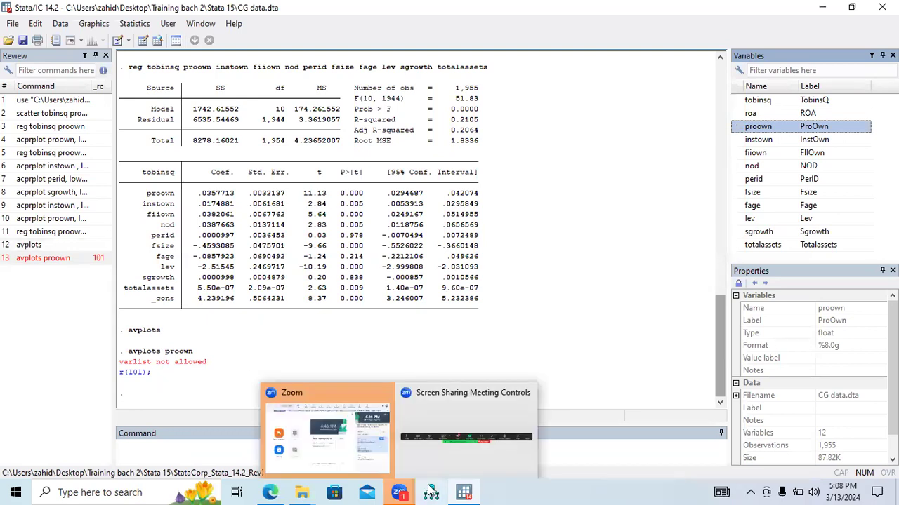
# Rerun the earlier avplots command without a variable and enlarge the resulting graph to full screen.
pyautogui.moveTo(464, 491)
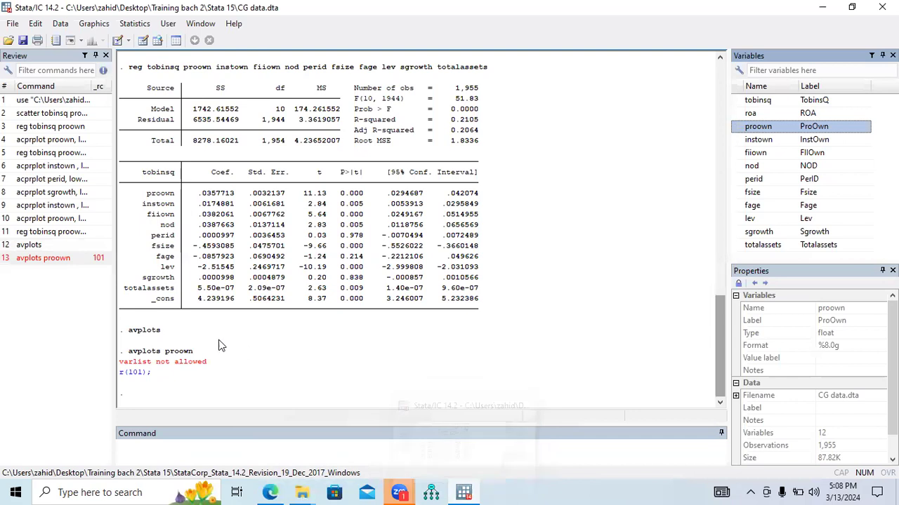
pyautogui.moveTo(163, 332); pyautogui.dragTo(133, 339)
pyautogui.hotkey('ctrl', 'c')
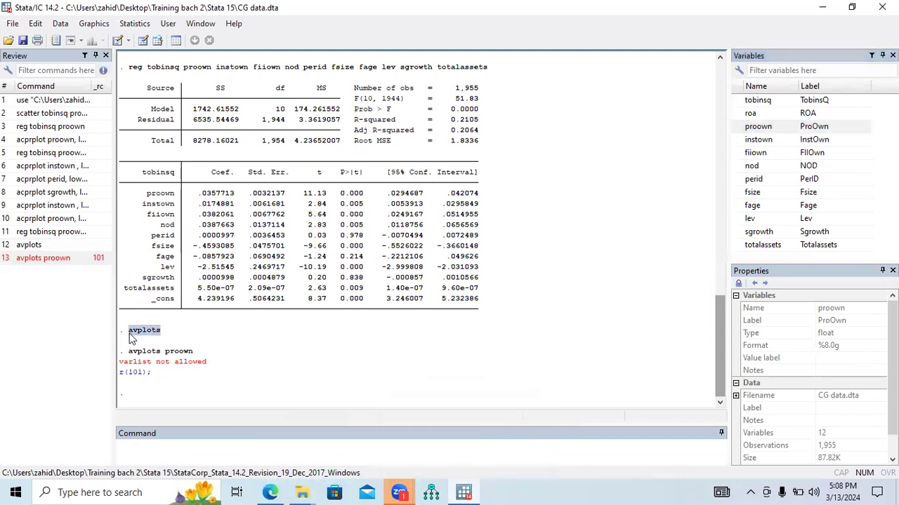
pyautogui.click(173, 450)
pyautogui.hotkey('ctrl', 'v')
pyautogui.press('Return')
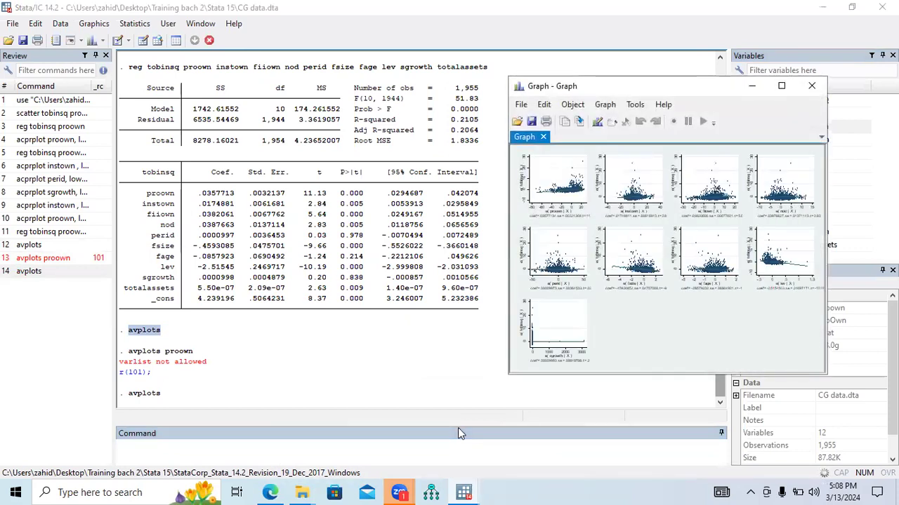
pyautogui.click(781, 87)
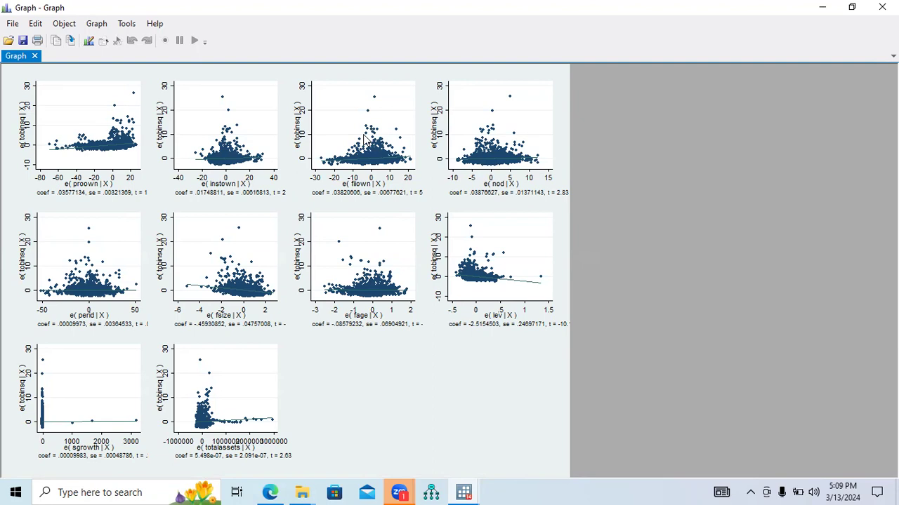
# Return to the main Stata window, open the dataset in the Data Editor, and view its last observations.
pyautogui.click(434, 491)
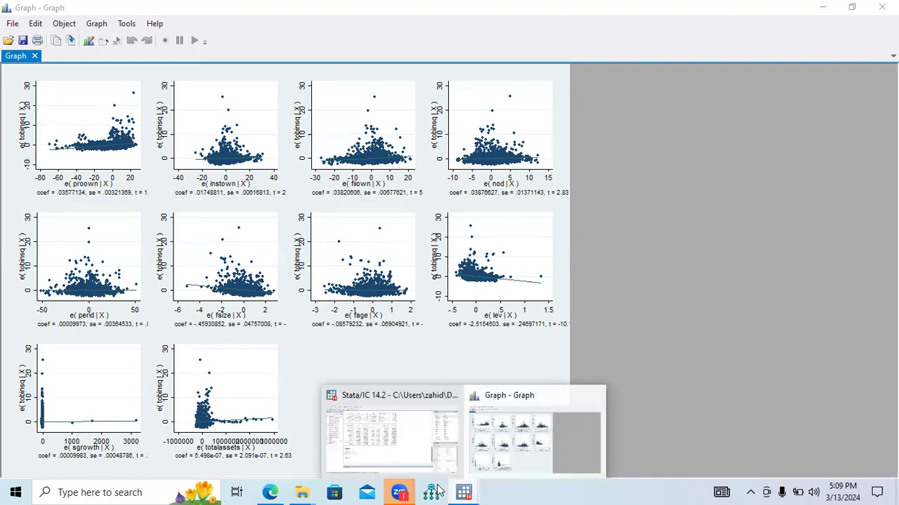
pyautogui.click(394, 441)
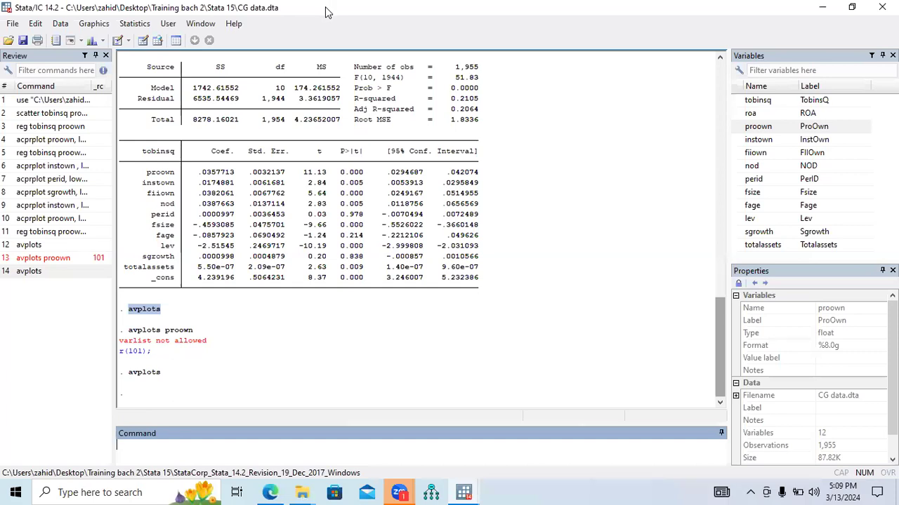
pyautogui.click(143, 40)
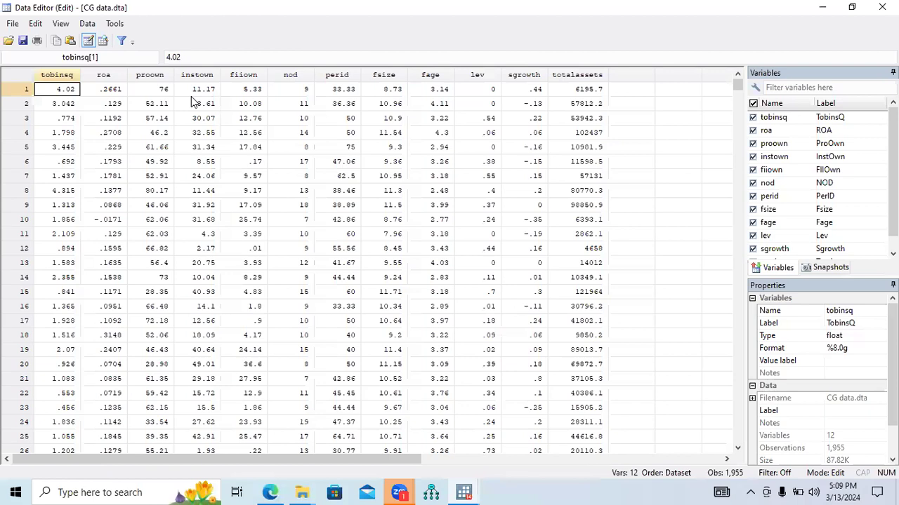
pyautogui.moveTo(737, 86); pyautogui.dragTo(737, 436)
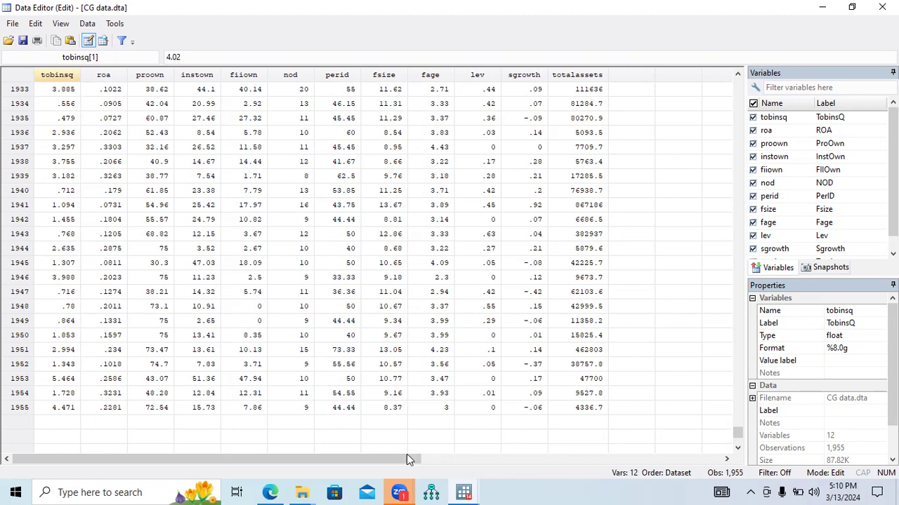
# Bring the avplots graph back to examine the outlying points in its plots, then close the graph.
pyautogui.moveTo(463, 492)
pyautogui.click(458, 437)
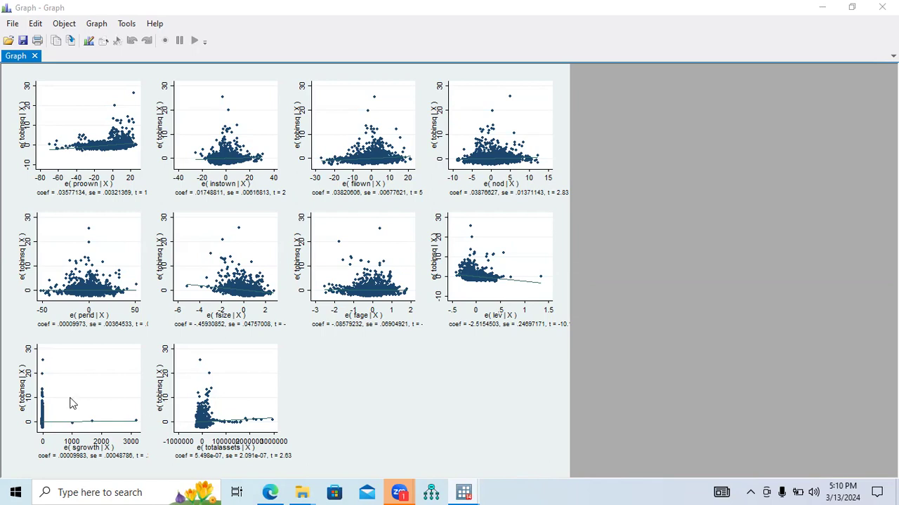
pyautogui.click(220, 491)
pyautogui.click(881, 7)
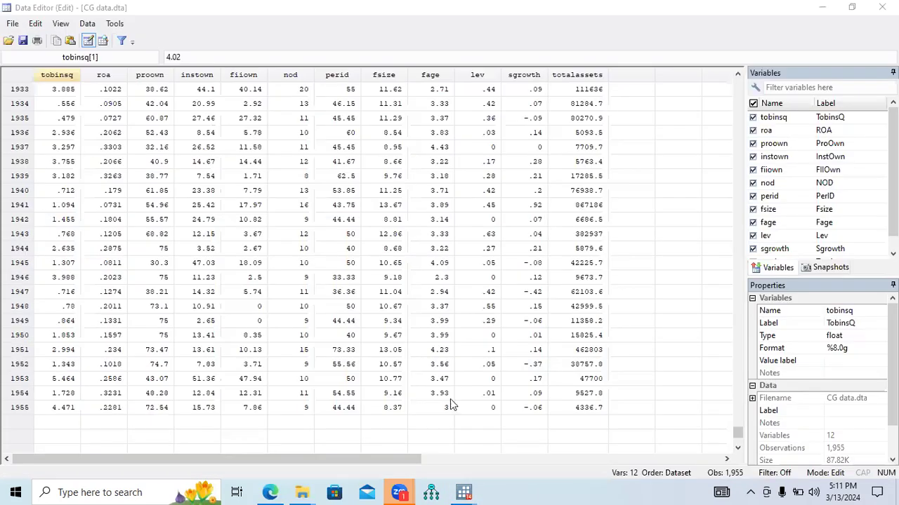
# Switch to the PDF guide in Edge and highlight "Homogeneity of variance" and "constant." in the Assumption #3 section.
pyautogui.click(279, 491)
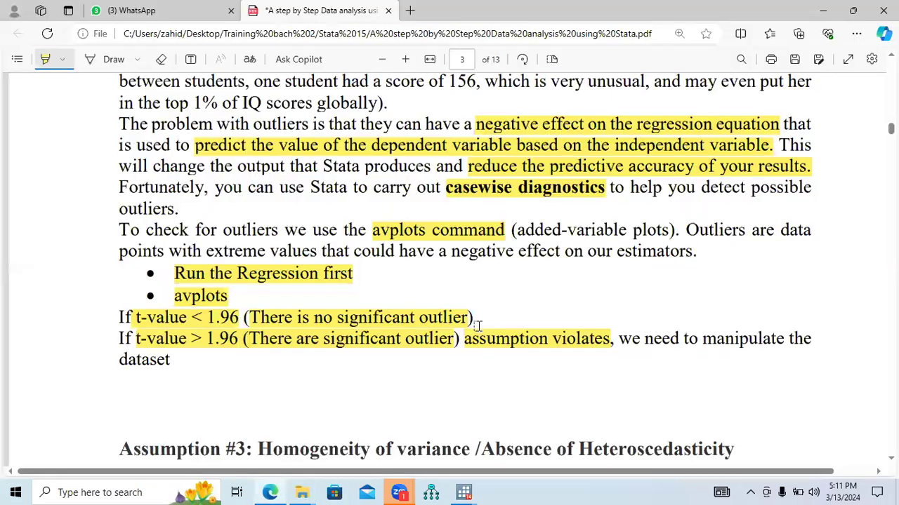
pyautogui.scroll(-5, 465, 267)
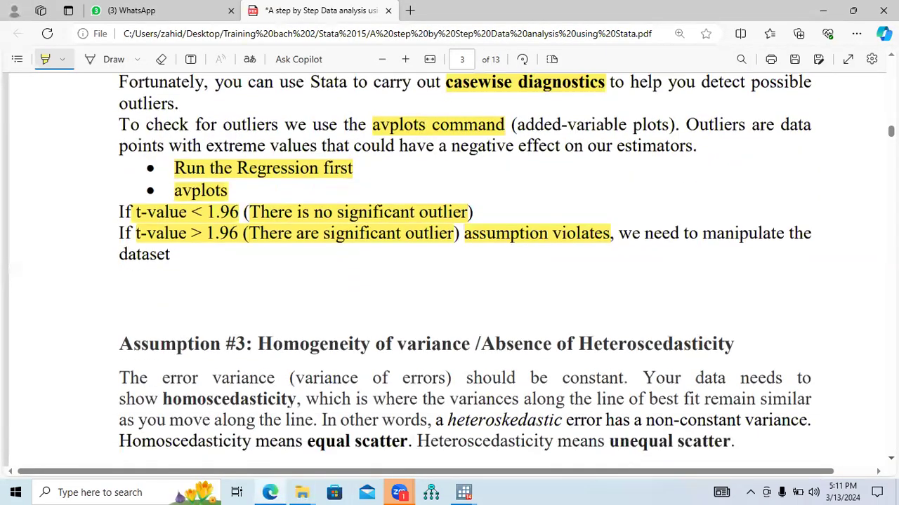
pyautogui.scroll(-1, 560, 318)
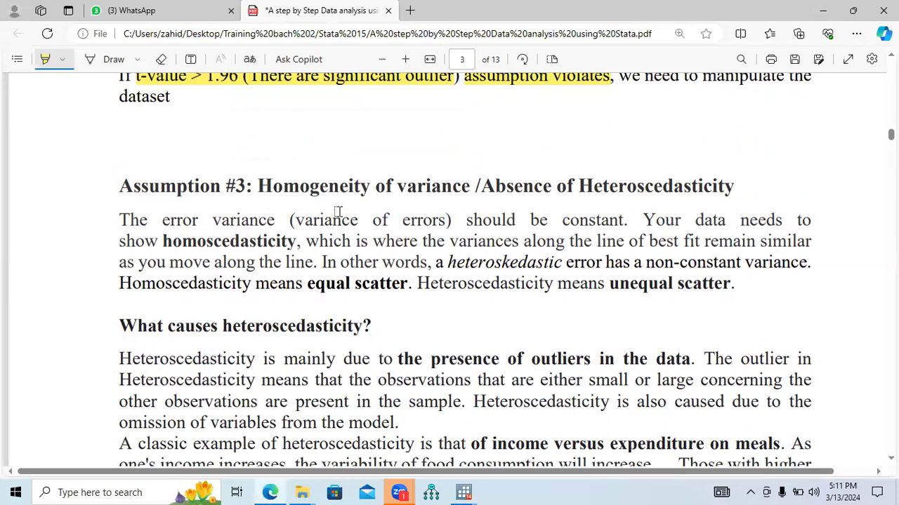
pyautogui.moveTo(259, 188); pyautogui.dragTo(465, 189)
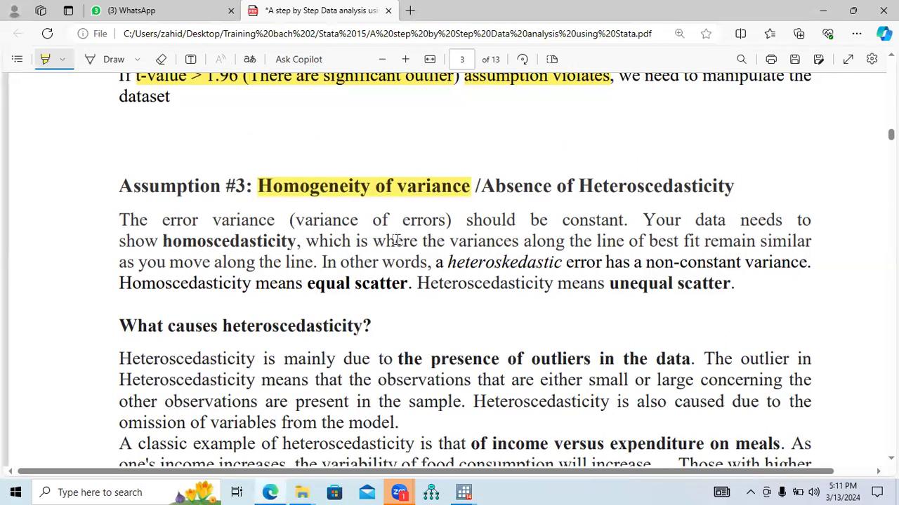
pyautogui.moveTo(565, 222); pyautogui.dragTo(630, 222)
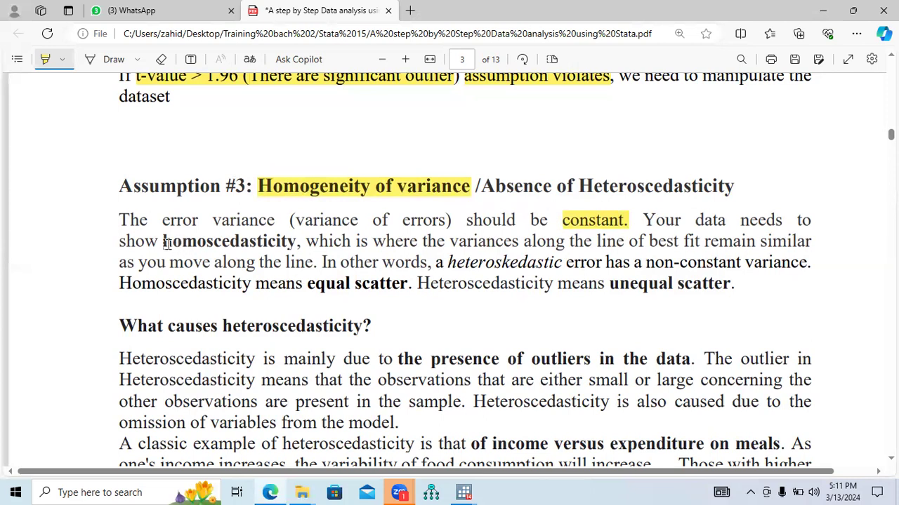
# Highlight "homoscedasticity", "variances along the line of best fit remain similar", "you move along the line" and the "Assumption #3" heading label.
pyautogui.moveTo(163, 242); pyautogui.dragTo(315, 245)
pyautogui.moveTo(450, 242); pyautogui.dragTo(815, 243)
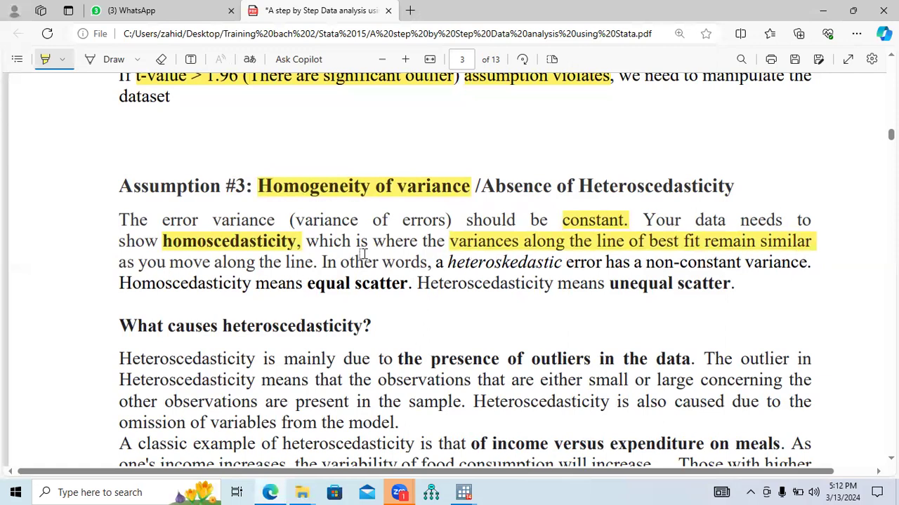
pyautogui.moveTo(140, 265); pyautogui.dragTo(309, 264)
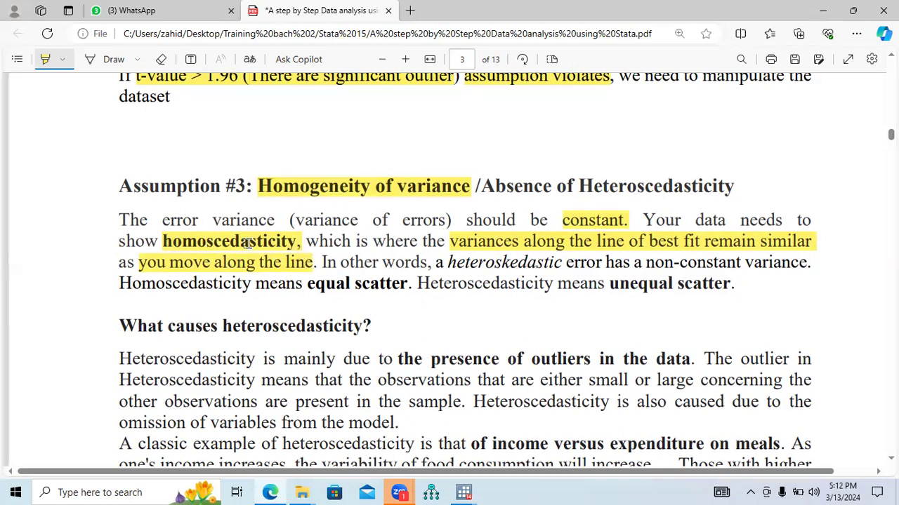
pyautogui.moveTo(121, 185); pyautogui.dragTo(240, 186)
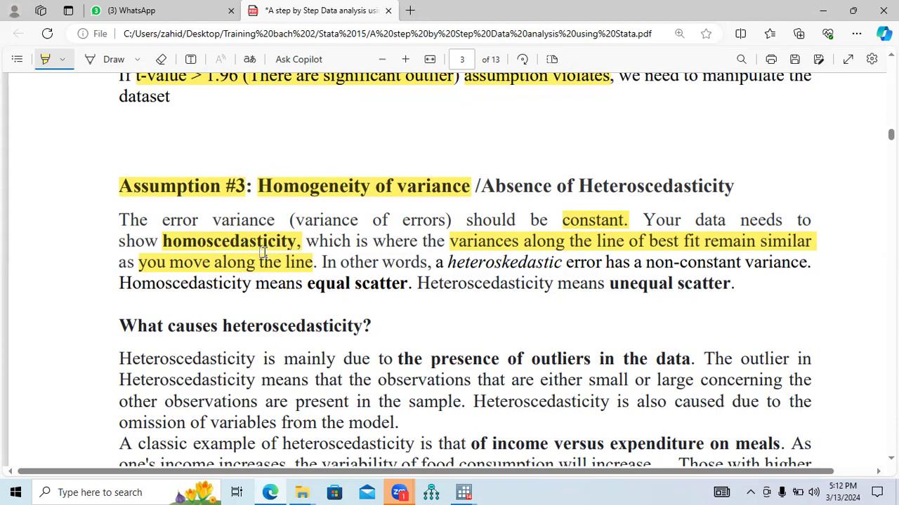
# Highlight "Heteroscedasticity" in the Assumption #3 heading, and "Homoscedasticity", "equal scatter", "Heteroscedasticity" and "unequal scatter" in the paragraph's closing sentences.
pyautogui.moveTo(577, 186); pyautogui.dragTo(735, 188)
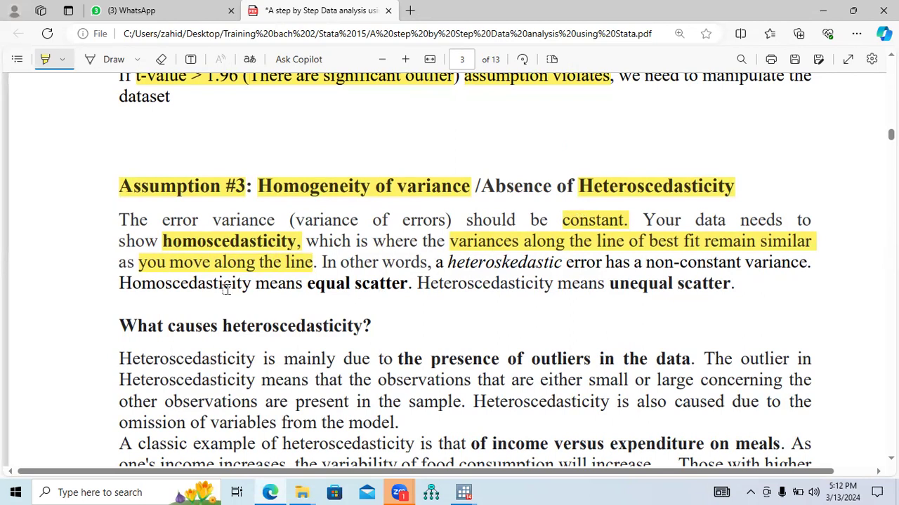
pyautogui.moveTo(120, 284); pyautogui.dragTo(251, 284)
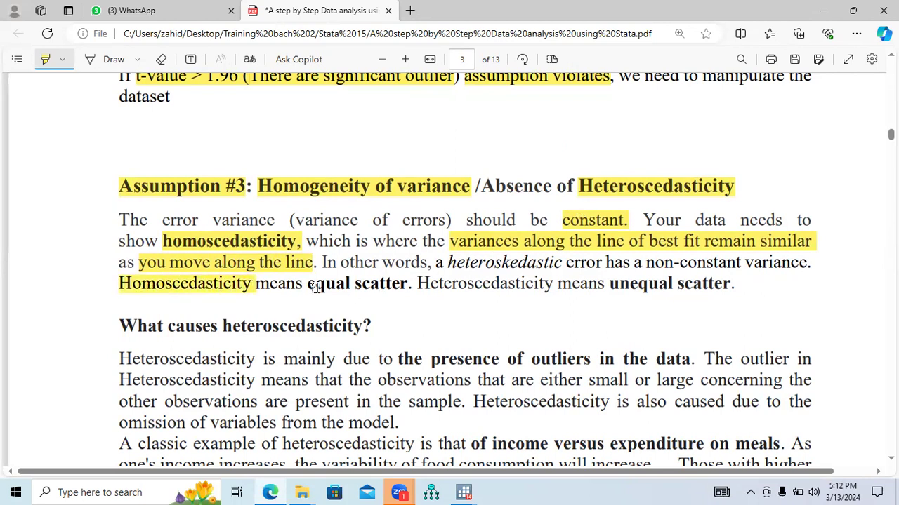
pyautogui.moveTo(307, 285); pyautogui.dragTo(405, 286)
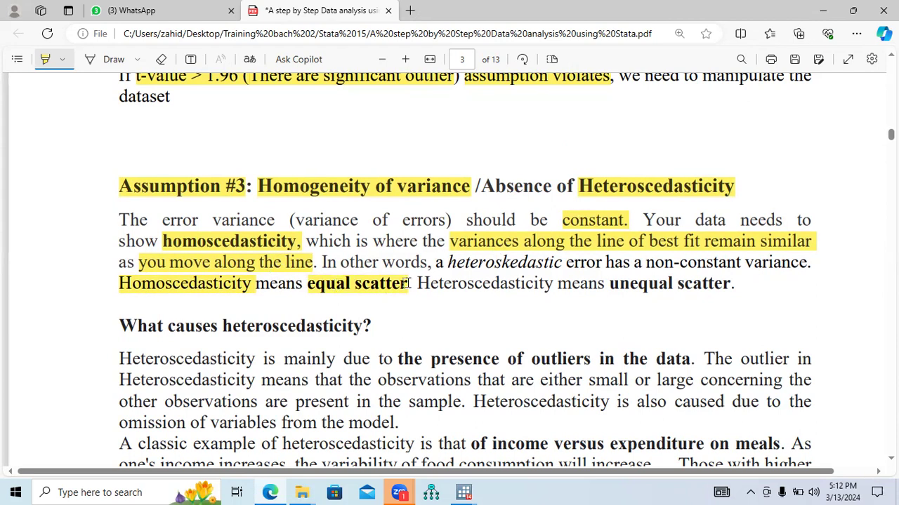
pyautogui.moveTo(418, 284); pyautogui.dragTo(552, 283)
pyautogui.moveTo(609, 284); pyautogui.dragTo(730, 284)
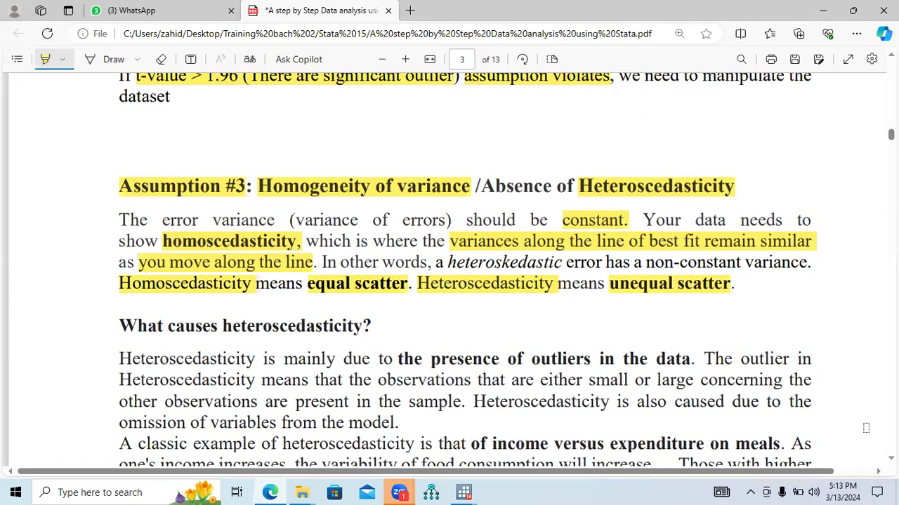
# Under "What causes heteroscedasticity?", highlight that heading's term, "the presence of outliers in the data", "either small", "large" and "omission of variables from the model.".
pyautogui.scroll(-3, 463, 280)
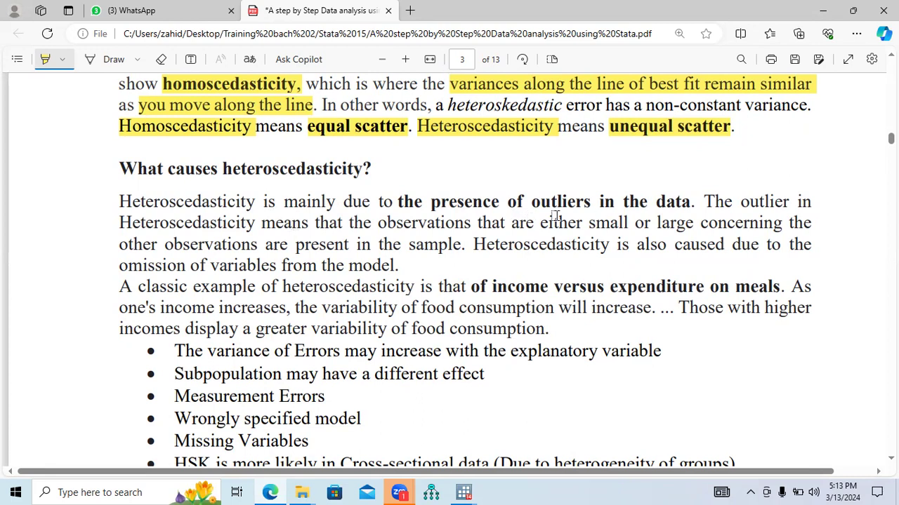
pyautogui.moveTo(690, 204); pyautogui.dragTo(396, 201)
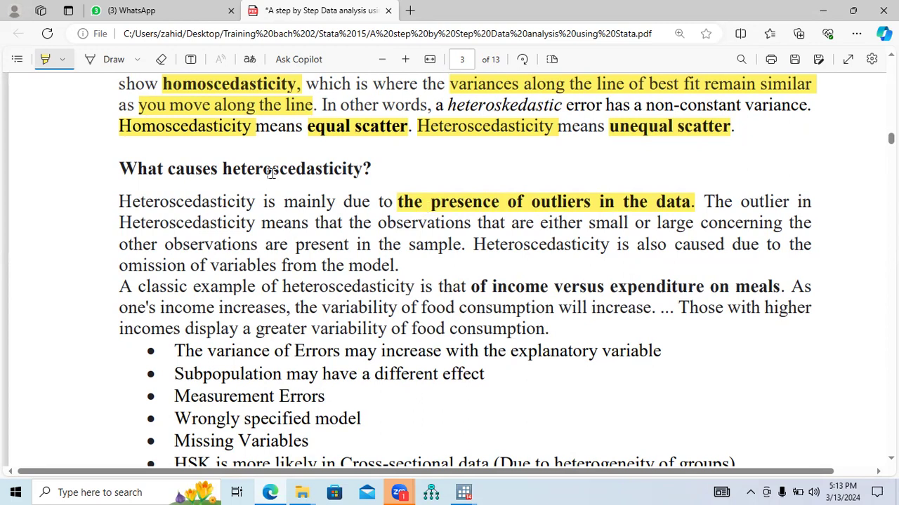
pyautogui.moveTo(220, 168); pyautogui.dragTo(362, 167)
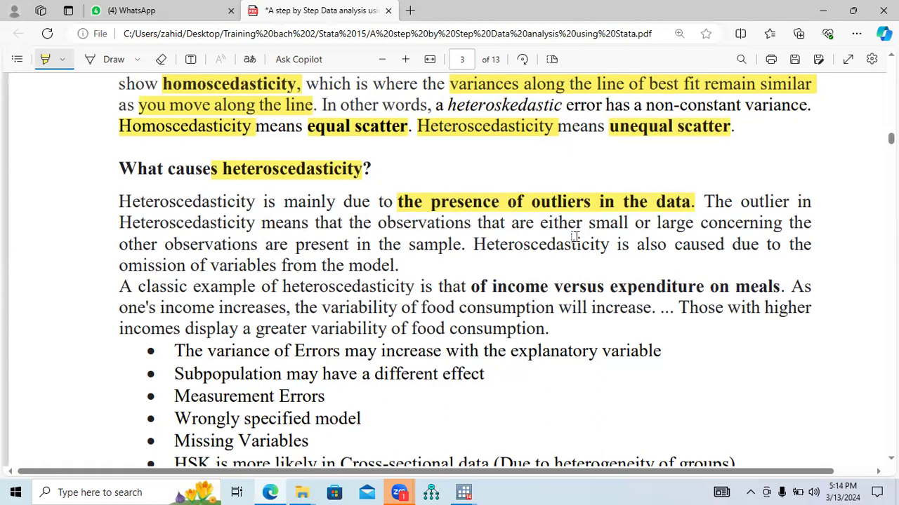
pyautogui.moveTo(540, 225); pyautogui.dragTo(691, 226)
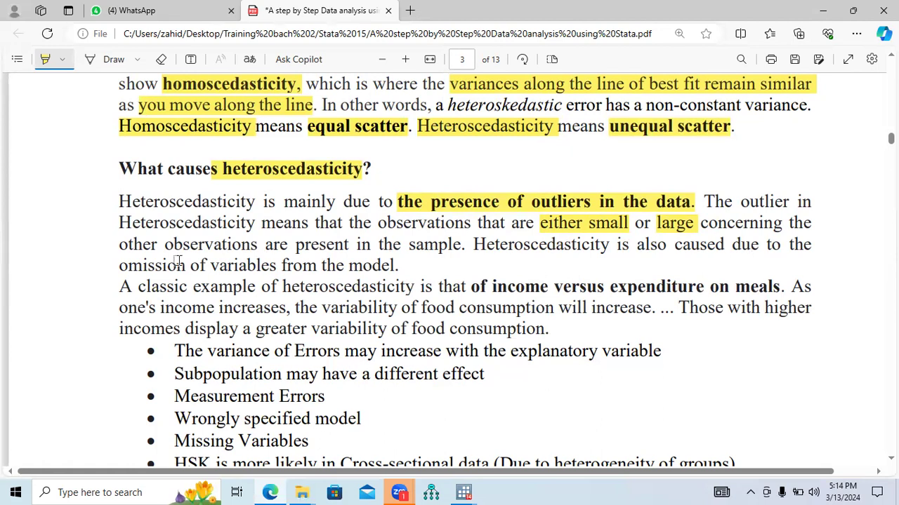
pyautogui.moveTo(119, 267); pyautogui.dragTo(400, 267)
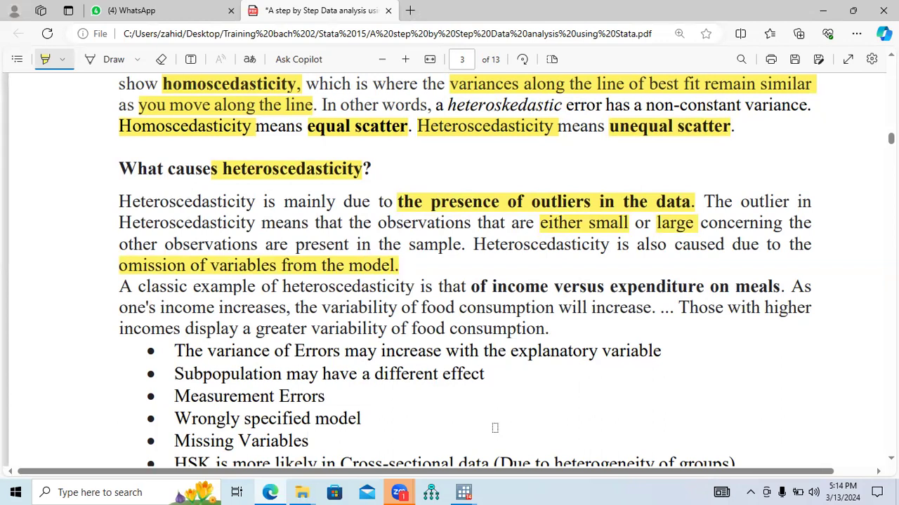
# Switch to Stata and examine the multiple regression output, marking the last predictors in the reg tobinsq command and the R-squared value.
pyautogui.click(463, 492)
pyautogui.click(426, 436)
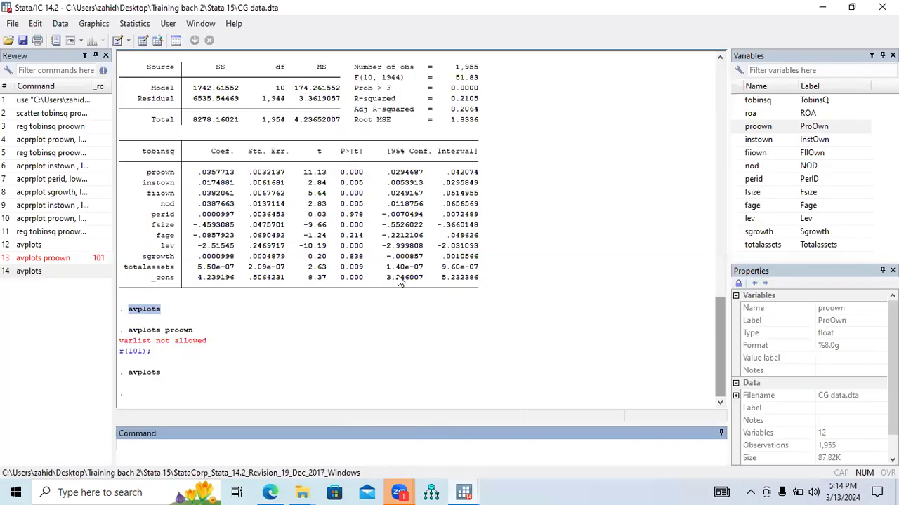
pyautogui.moveTo(716, 344); pyautogui.dragTo(720, 302)
pyautogui.moveTo(490, 198); pyautogui.dragTo(360, 197)
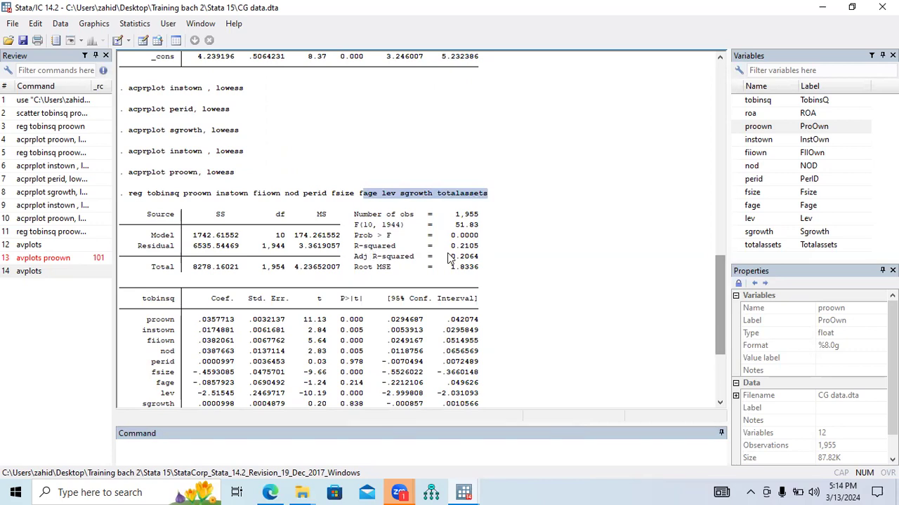
pyautogui.moveTo(450, 246); pyautogui.dragTo(477, 252)
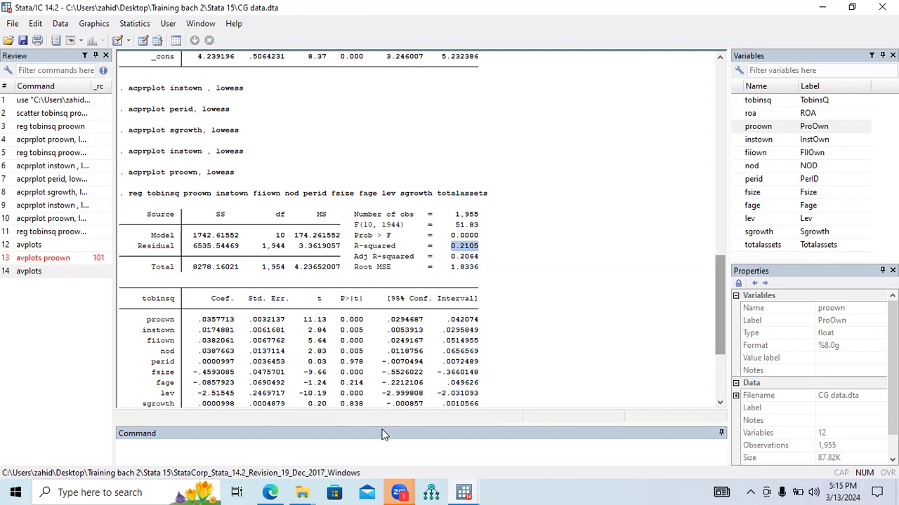
# Return to the PDF guide in Edge and highlight "Heteroscedasticity", "income increases", "will increase." and "display a greater variability of food consumption.".
pyautogui.click(272, 491)
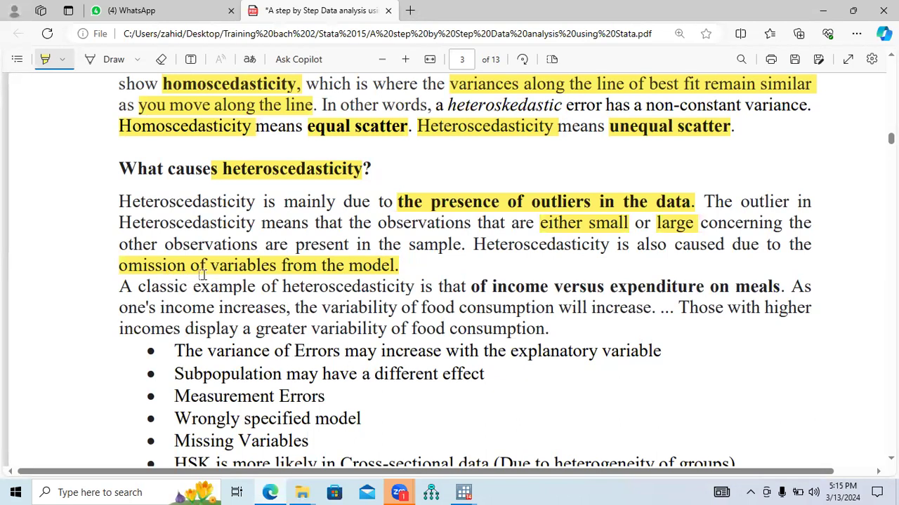
pyautogui.moveTo(473, 247); pyautogui.dragTo(607, 248)
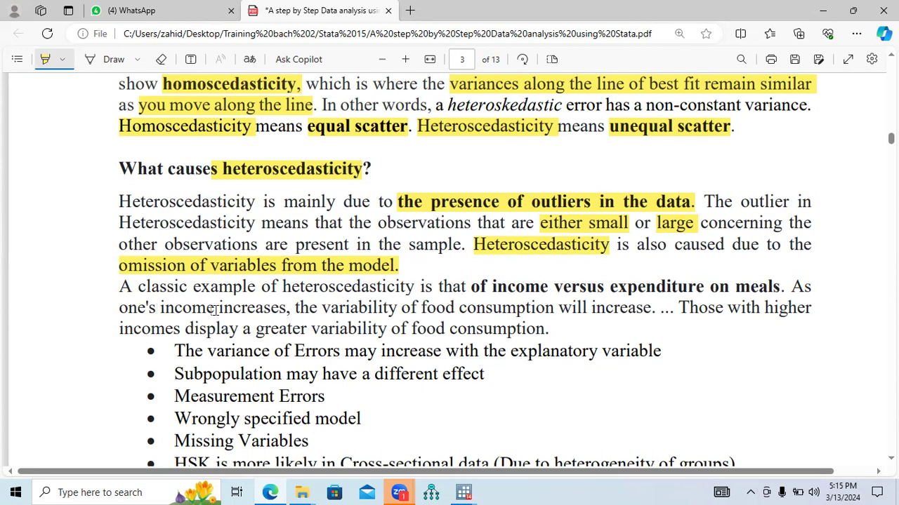
pyautogui.moveTo(160, 309); pyautogui.dragTo(278, 311)
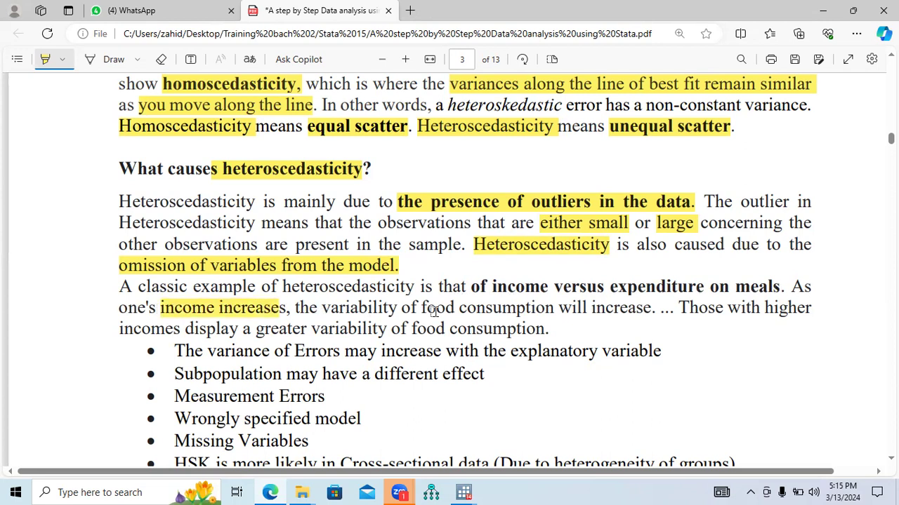
pyautogui.moveTo(559, 309); pyautogui.dragTo(650, 310)
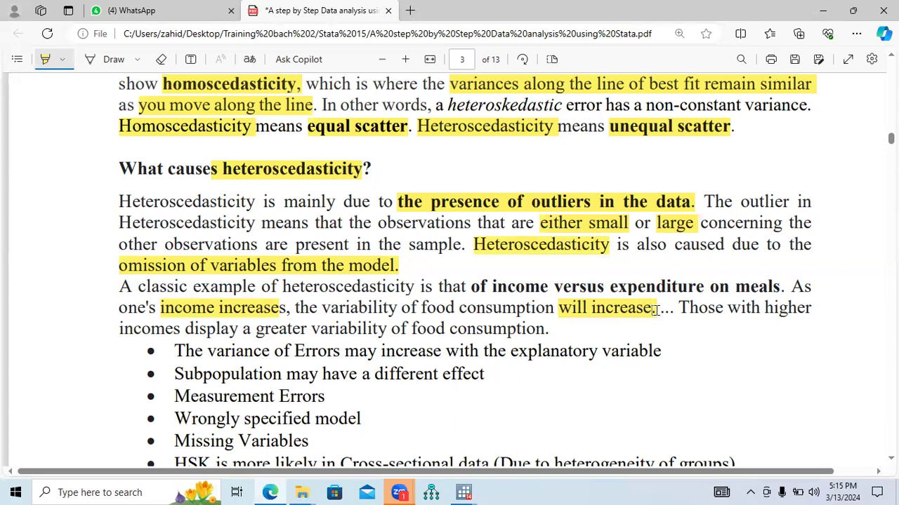
pyautogui.moveTo(186, 330); pyautogui.dragTo(545, 335)
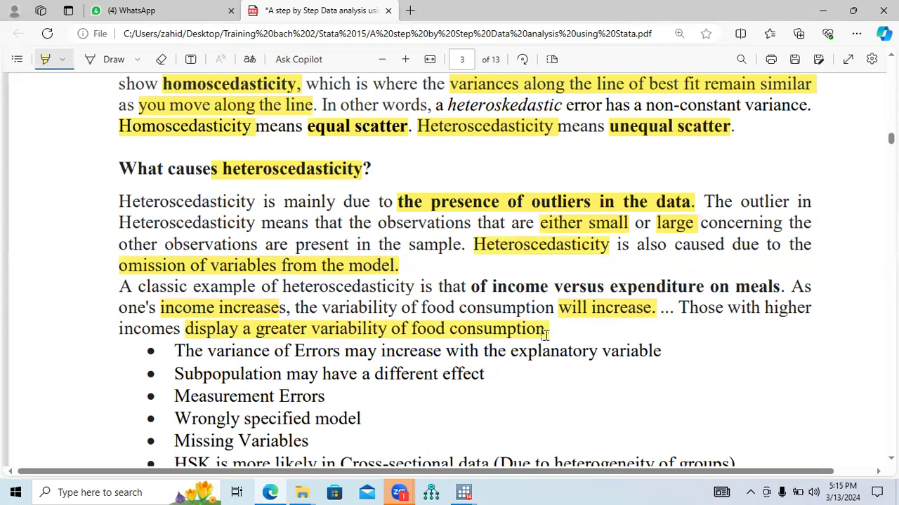
pyautogui.moveTo(545, 336); pyautogui.dragTo(548, 336)
# Highlight "explanatory variable", "different effect", "Subpopulation", "Measurement Errors" and "Wrongly specified model" in the bulleted causes of heteroscedasticity.
pyautogui.moveTo(660, 355); pyautogui.dragTo(507, 355)
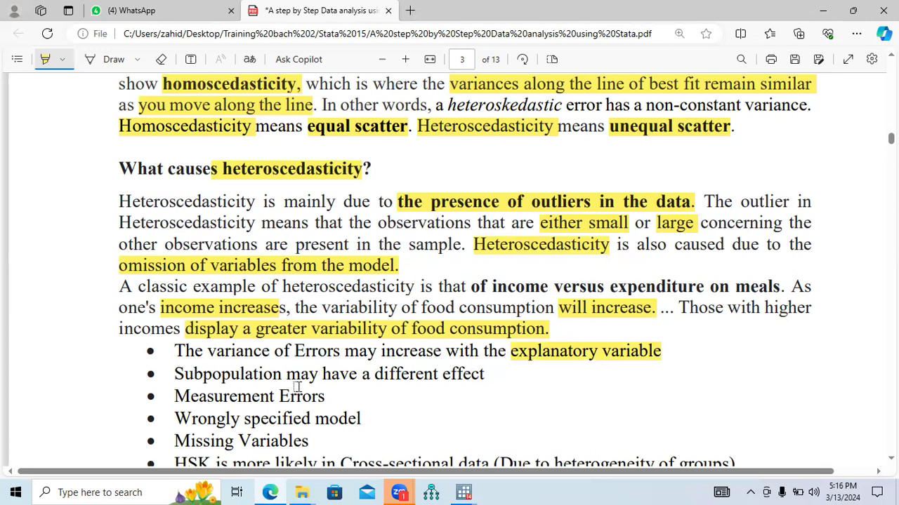
pyautogui.moveTo(486, 375); pyautogui.dragTo(376, 375)
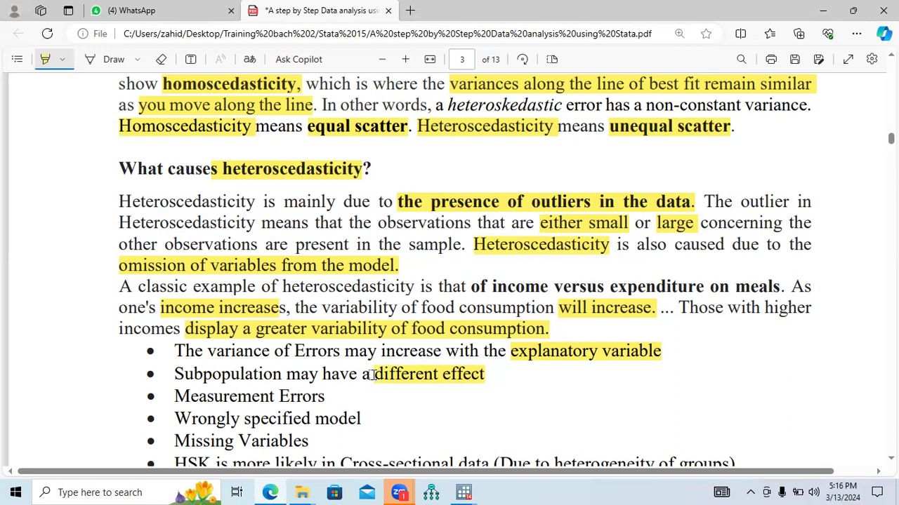
pyautogui.moveTo(174, 375); pyautogui.dragTo(277, 375)
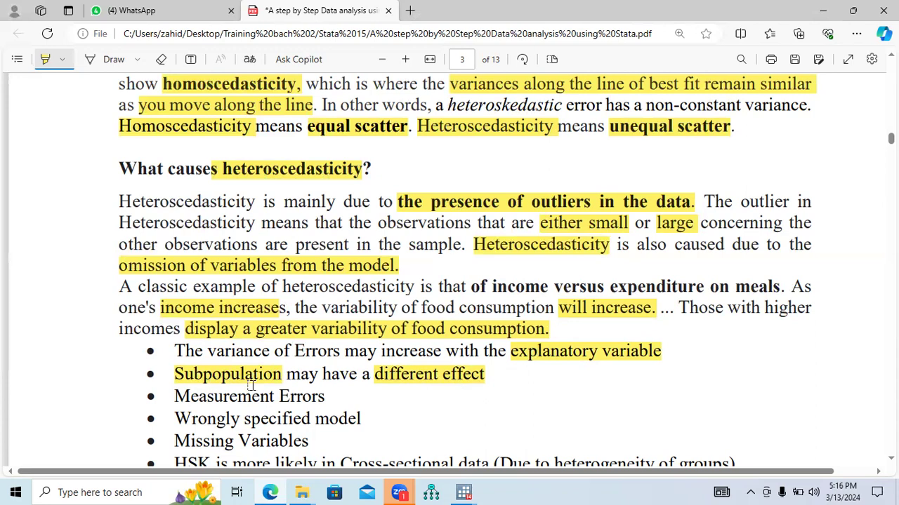
pyautogui.moveTo(176, 396); pyautogui.dragTo(324, 398)
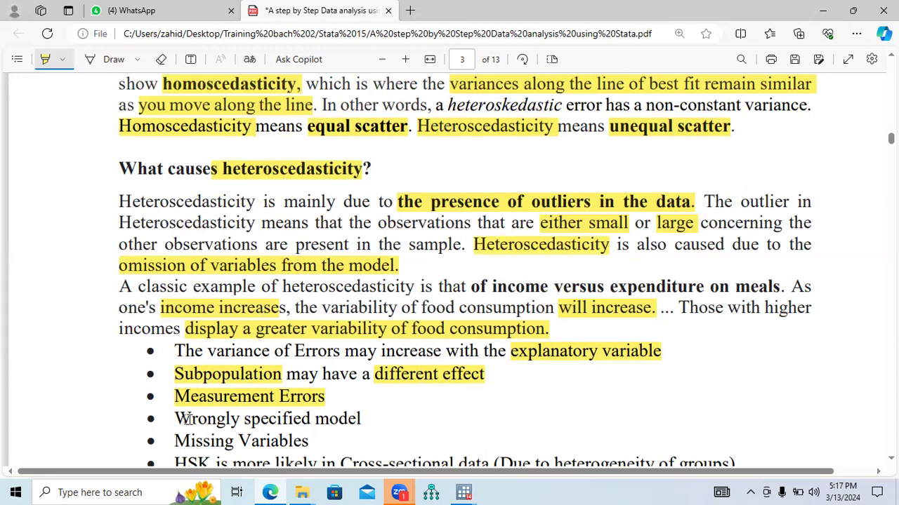
pyautogui.moveTo(178, 419); pyautogui.dragTo(367, 419)
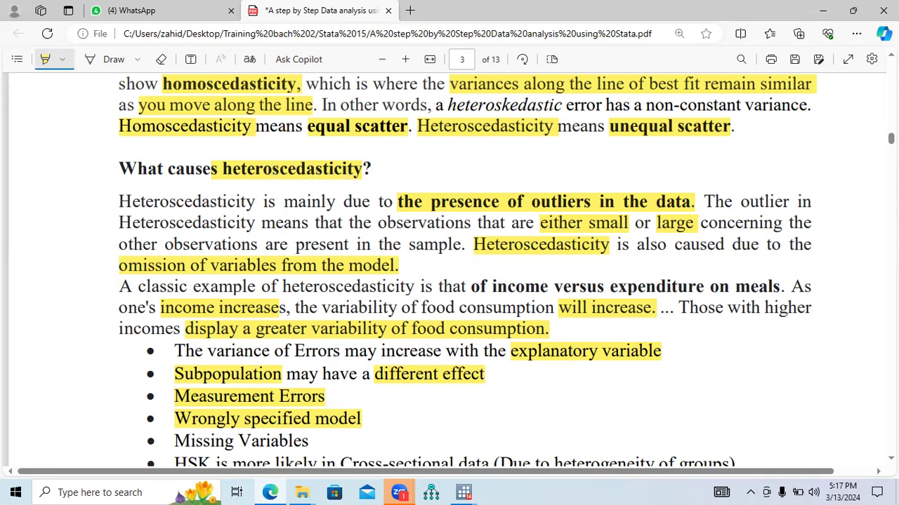
# Highlight "Missing Variables", "HSK is more likely", "Cross-sectional data" and "heterogeneity of groups" in the bulleted causes.
pyautogui.scroll(-3, 806, 432)
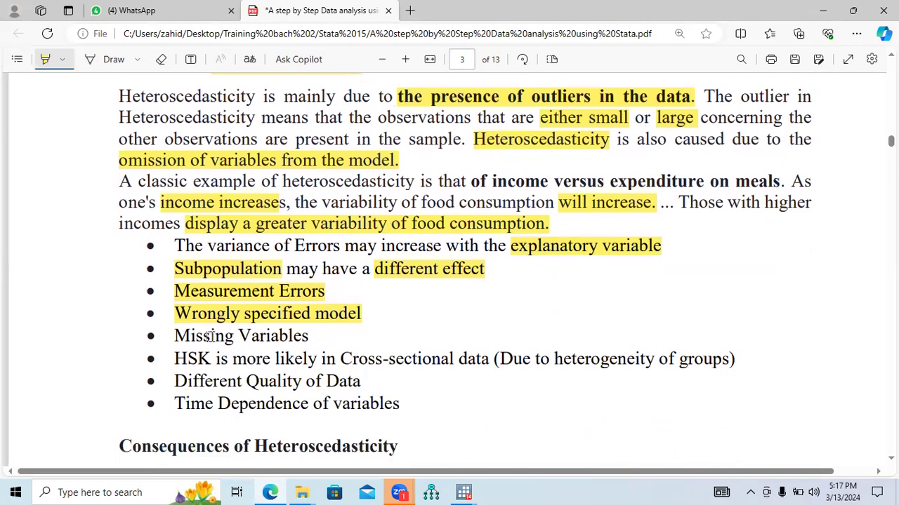
pyautogui.moveTo(177, 336); pyautogui.dragTo(270, 337)
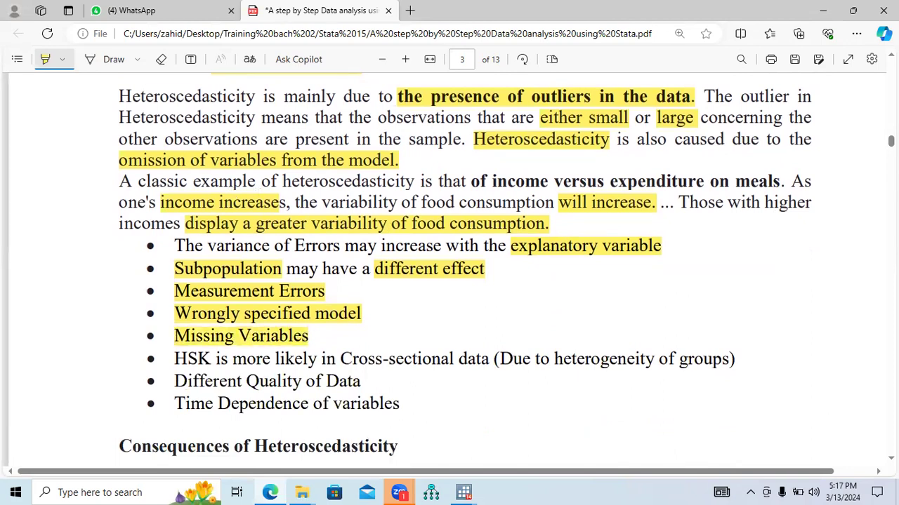
pyautogui.scroll(3, 890, 141)
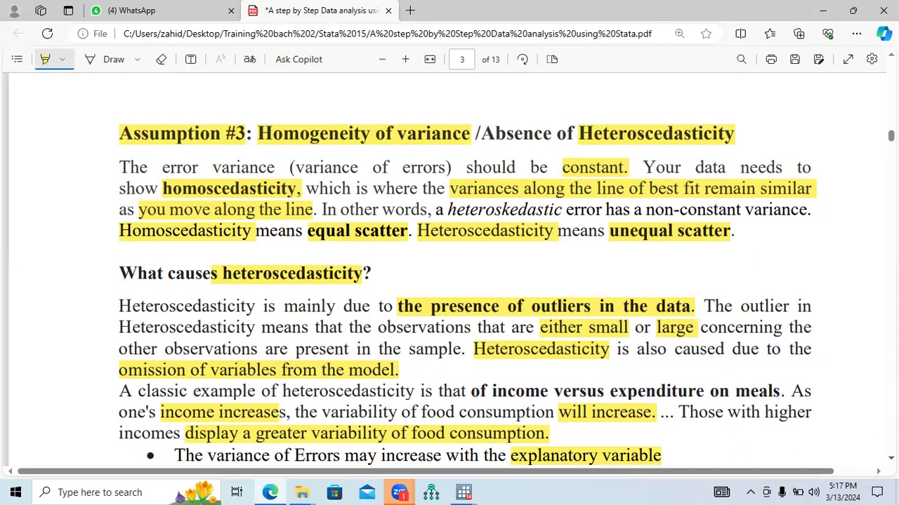
pyautogui.scroll(-2, 873, 449)
pyautogui.scroll(-2, 481, 368)
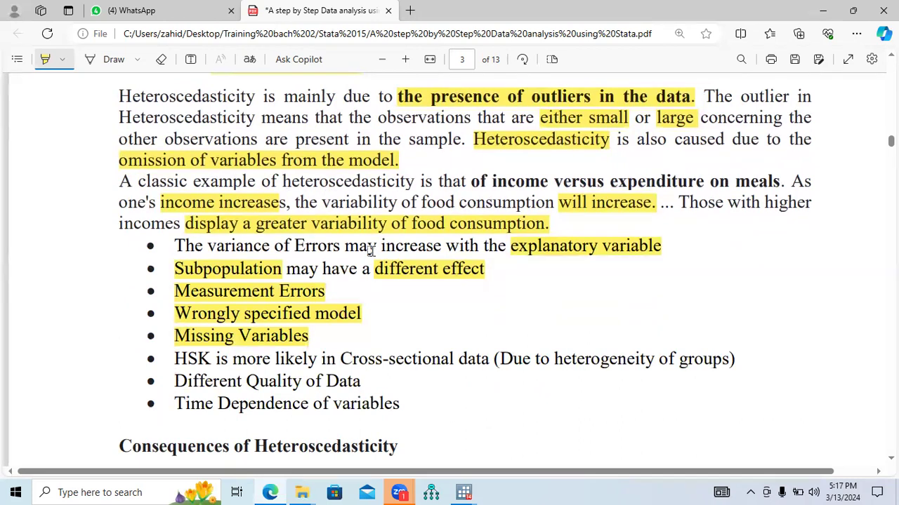
pyautogui.moveTo(177, 360); pyautogui.dragTo(490, 361)
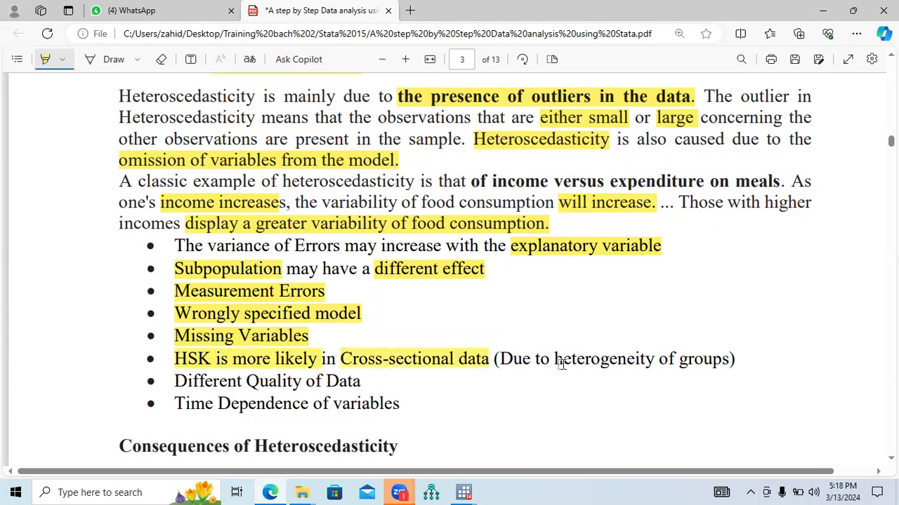
pyautogui.moveTo(555, 360); pyautogui.dragTo(725, 361)
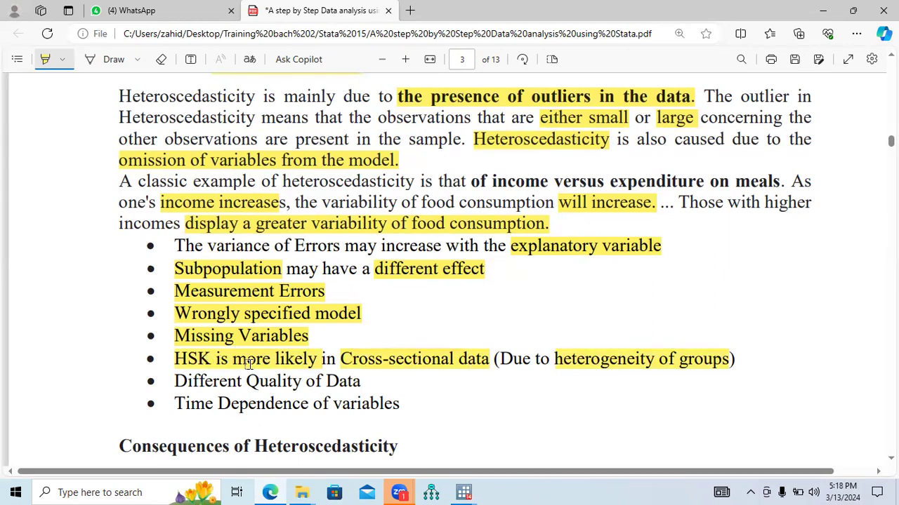
# Highlight the last two bulleted causes, "Different Quality of Data" and "Time Dependence of variables".
pyautogui.moveTo(173, 381); pyautogui.dragTo(364, 386)
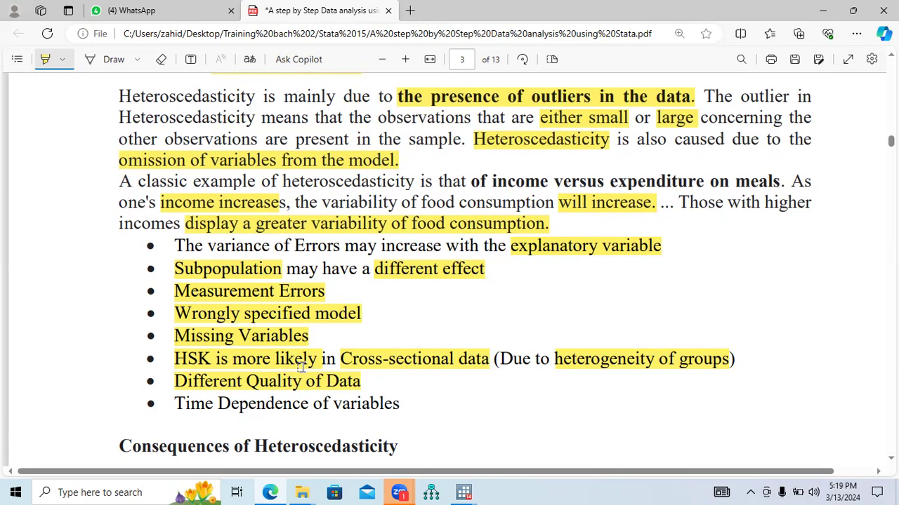
pyautogui.moveTo(175, 404); pyautogui.dragTo(400, 405)
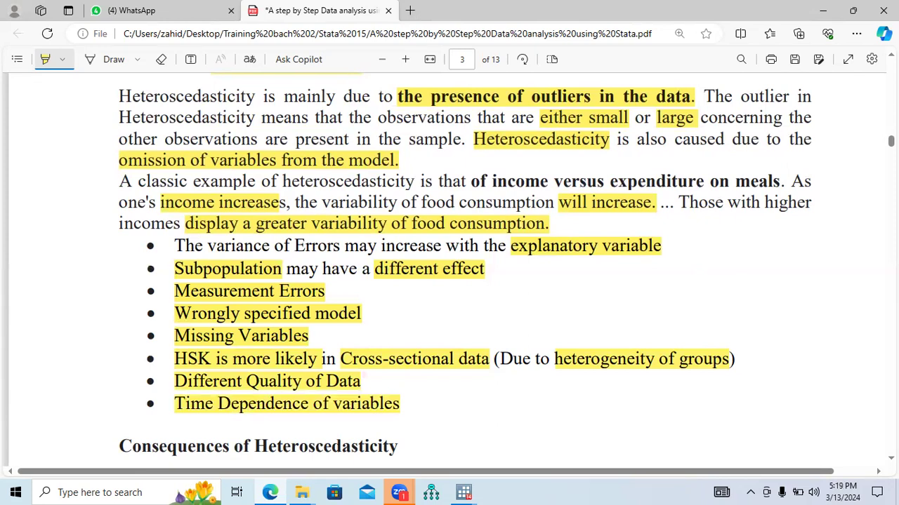
pyautogui.scroll(-4, 463, 266)
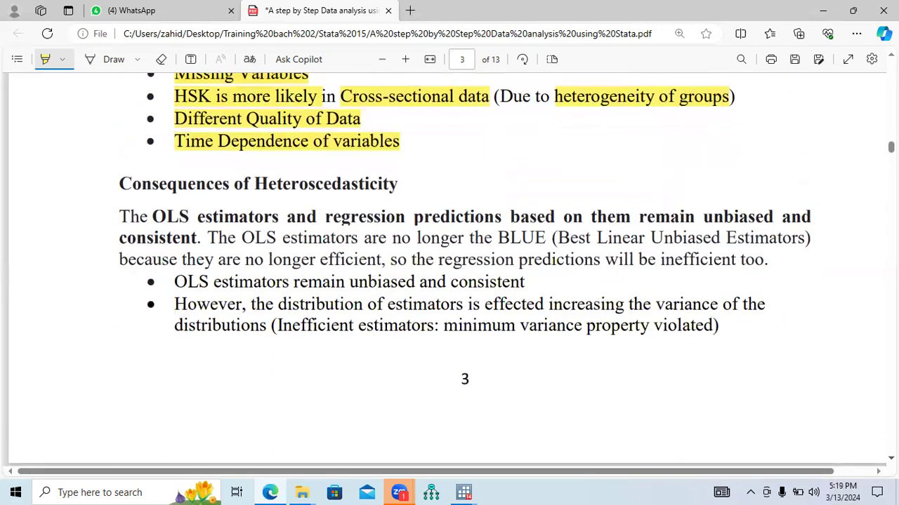